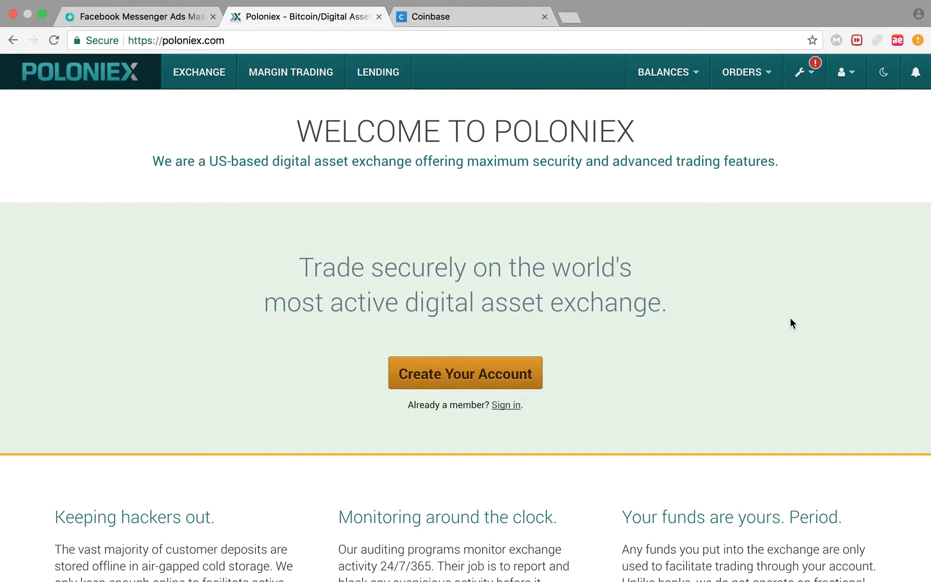
Go to Deposits & Withdrawals from the BALANCES menu, showing $0.00 USD estimated holdings.
mouse_move(685, 72)
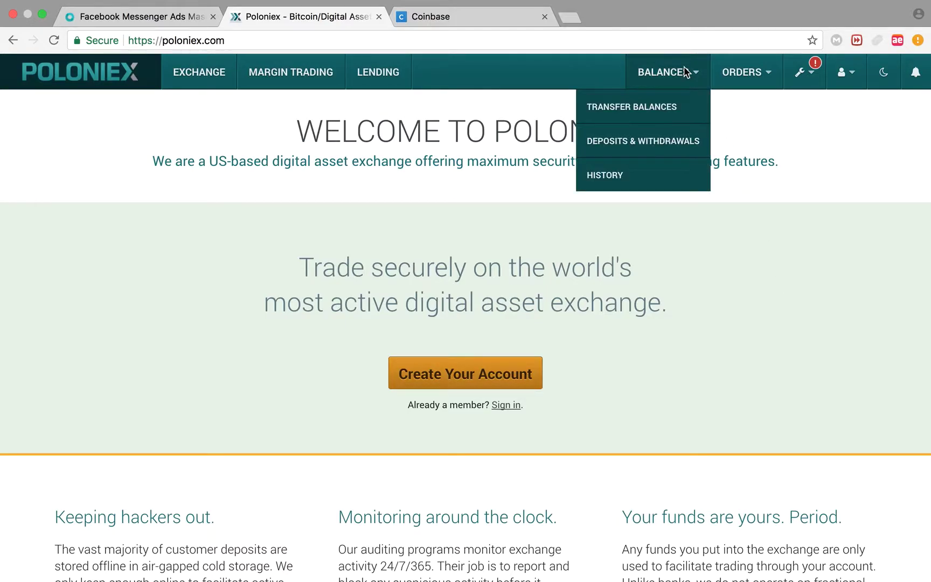
left_click(683, 139)
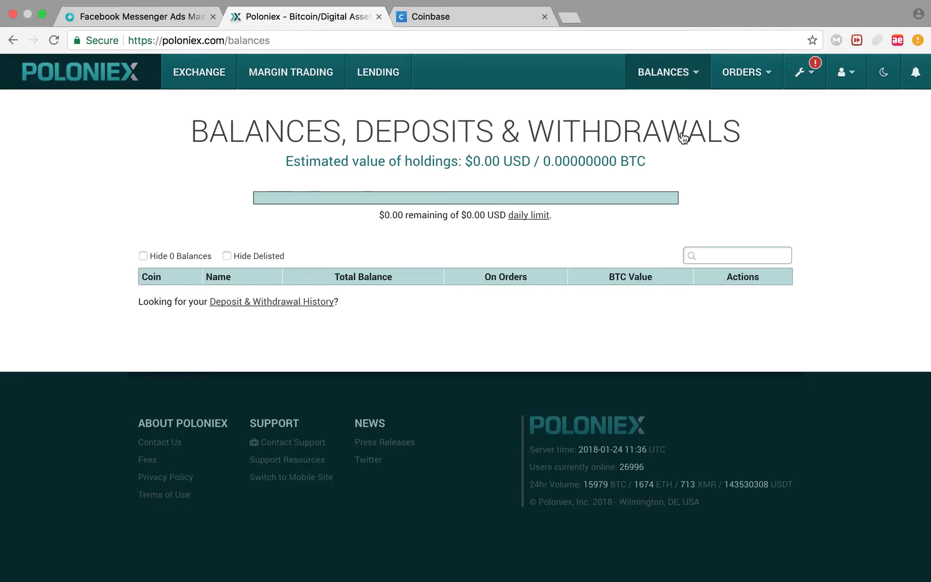
Reveal the BTC row's deposit address, select the whole address, and switch to the Coinbase tab.
scroll(636, 176, "down", 3)
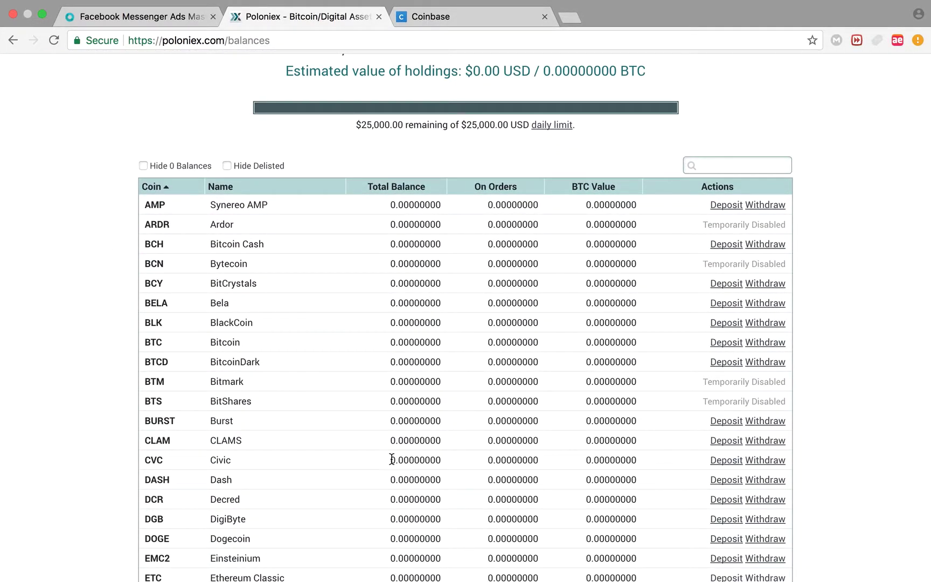
scroll(353, 299, "down", 2)
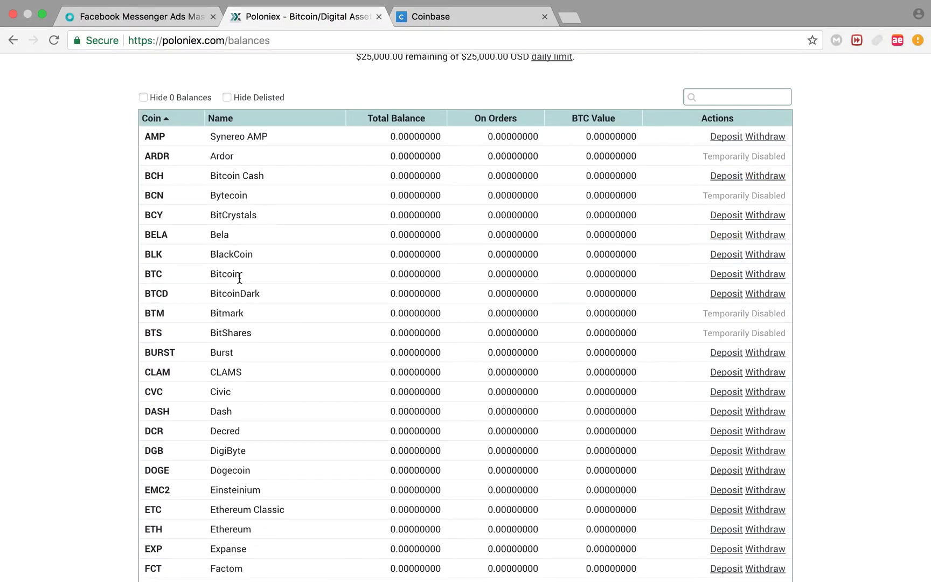
left_click(722, 275)
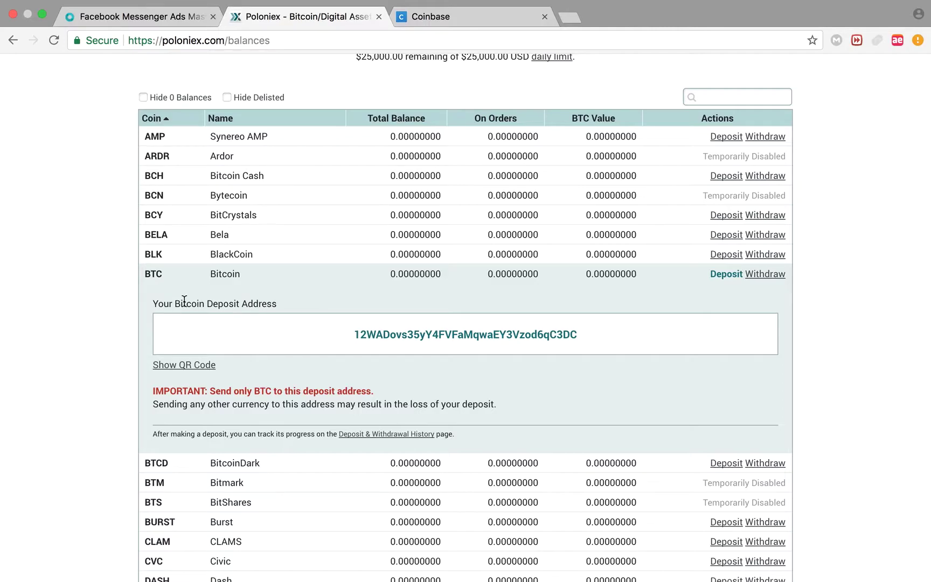
left_click_drag(348, 330, 597, 337)
key("super+c")
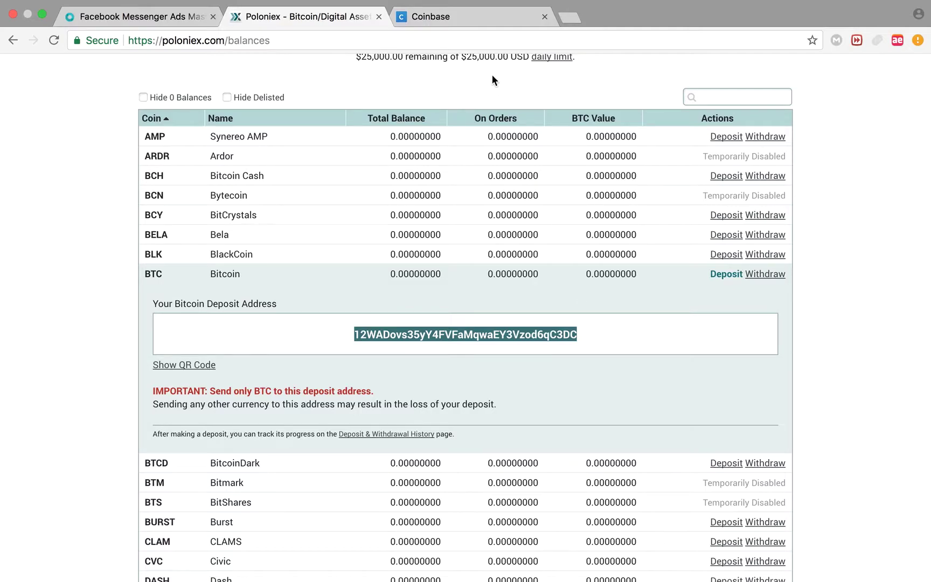
left_click(466, 17)
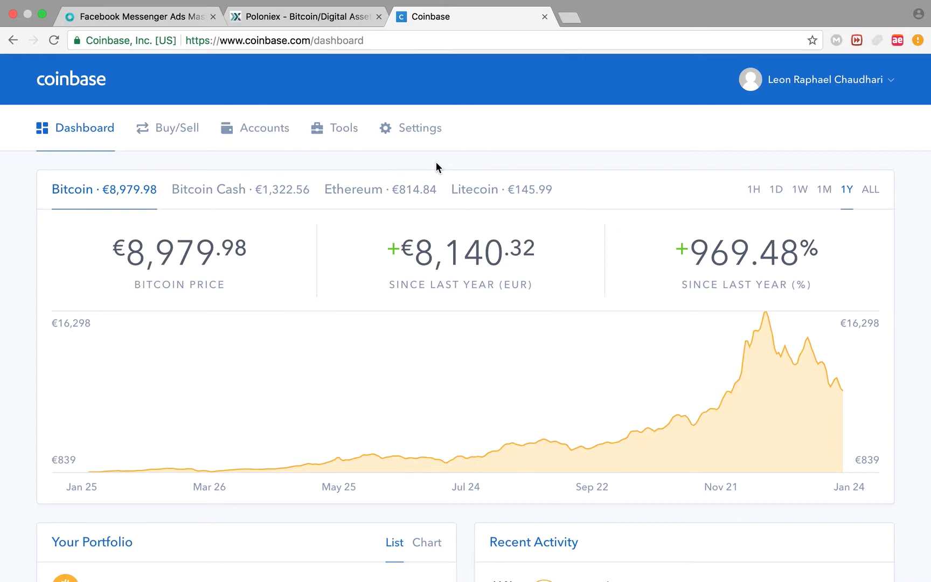
Show the Coinbase Accounts page with the BTC Wallet holding 0.0015 BTC.
left_click(237, 135)
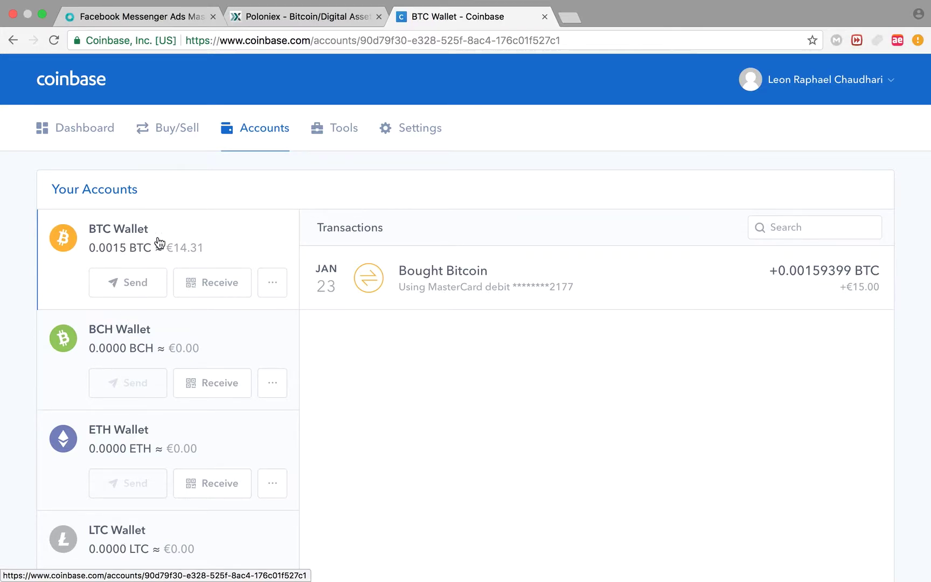
Start a BTC Wallet send, paste the Poloniex deposit address as recipient, and verify it against Poloniex.
left_click(130, 284)
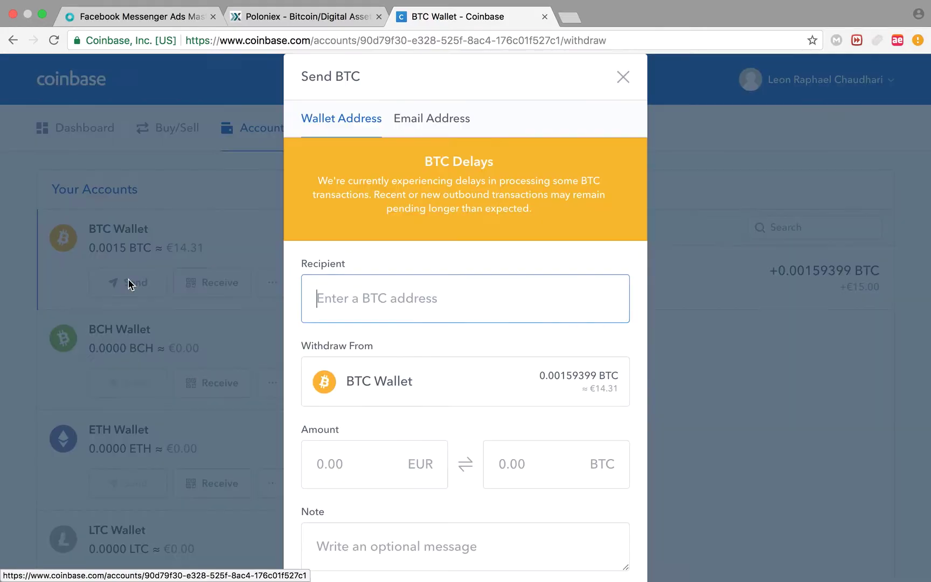
left_click_drag(346, 264, 303, 261)
left_click(363, 291)
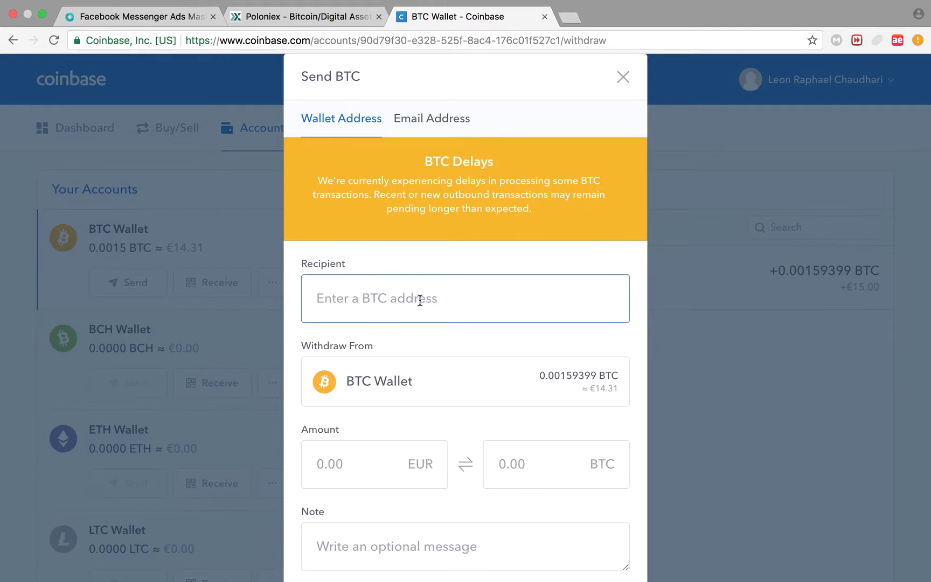
key("super+v")
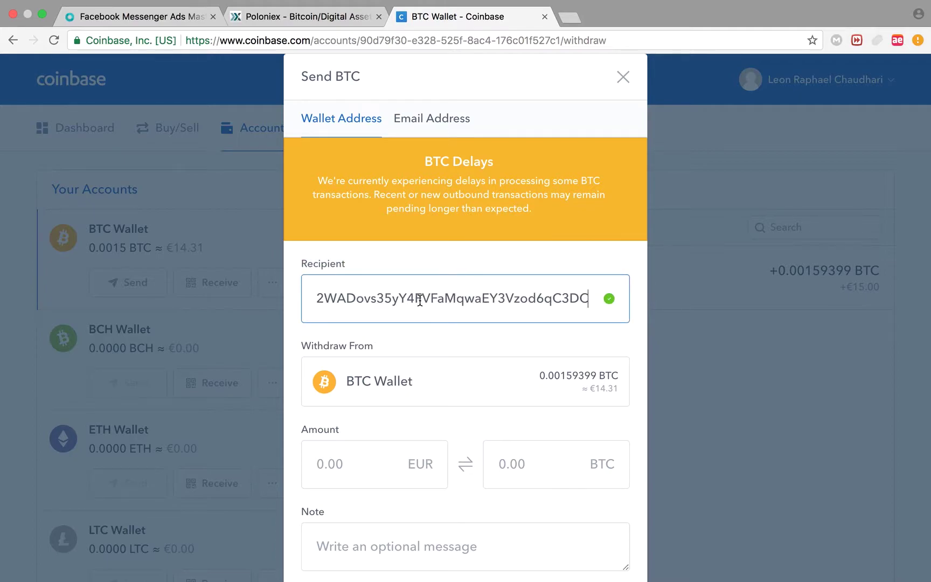
left_click(348, 20)
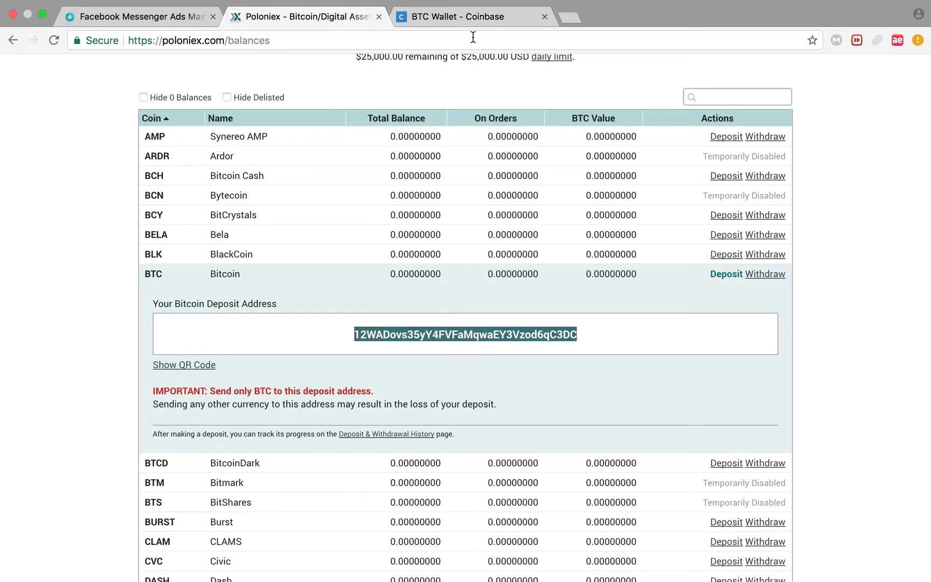
left_click(465, 21)
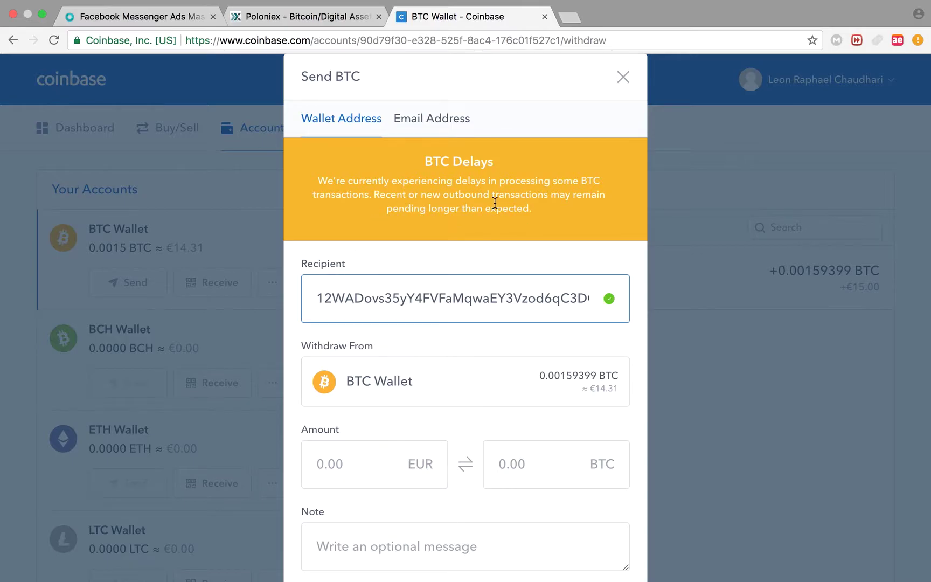
scroll(484, 218, "down", 2)
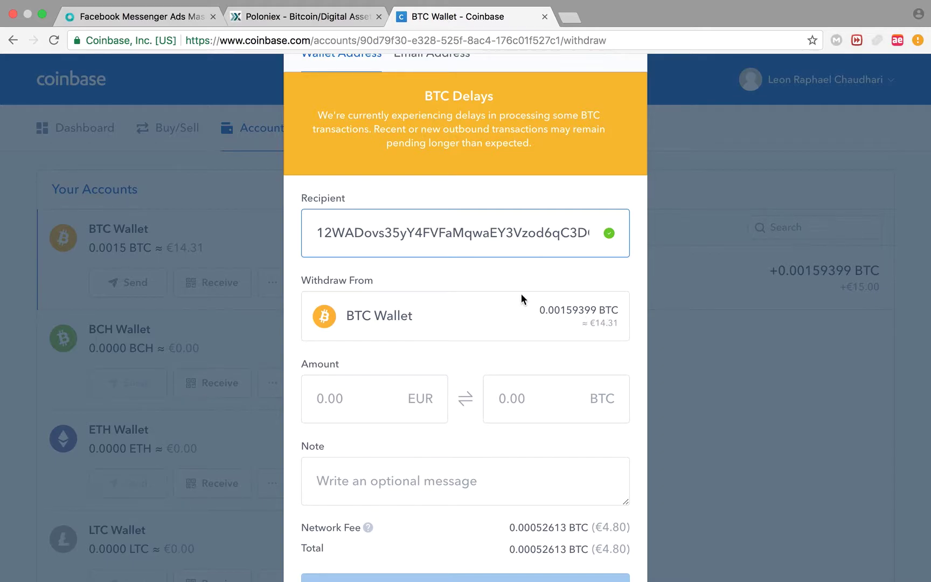
scroll(532, 297, "down", 2)
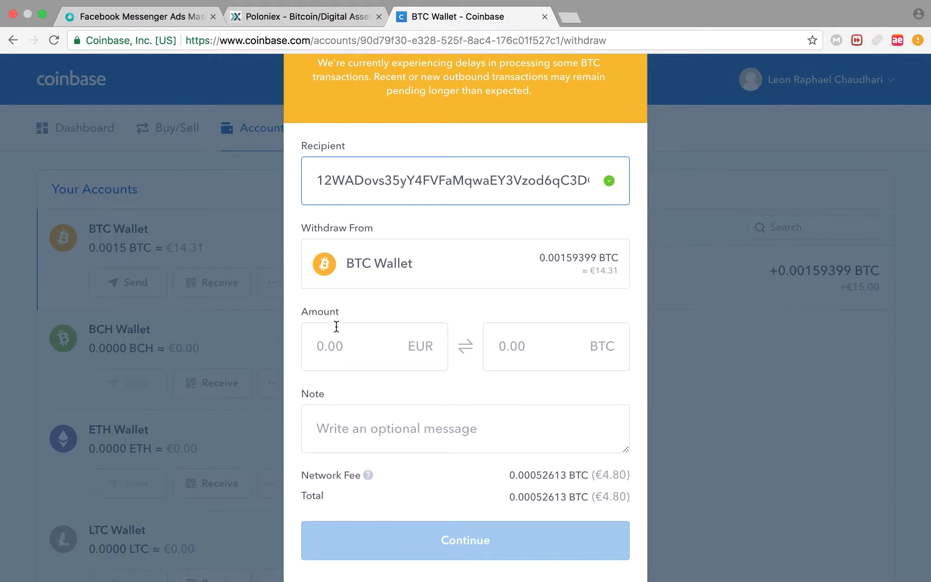
Fill the euro amount with Send Max, then replace it with 5 EUR.
left_click(345, 347)
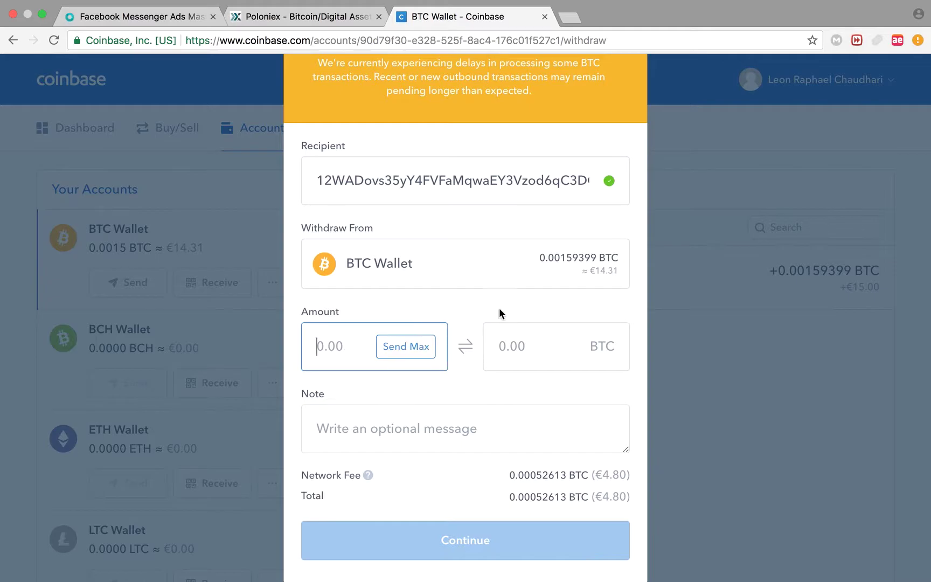
left_click(414, 355)
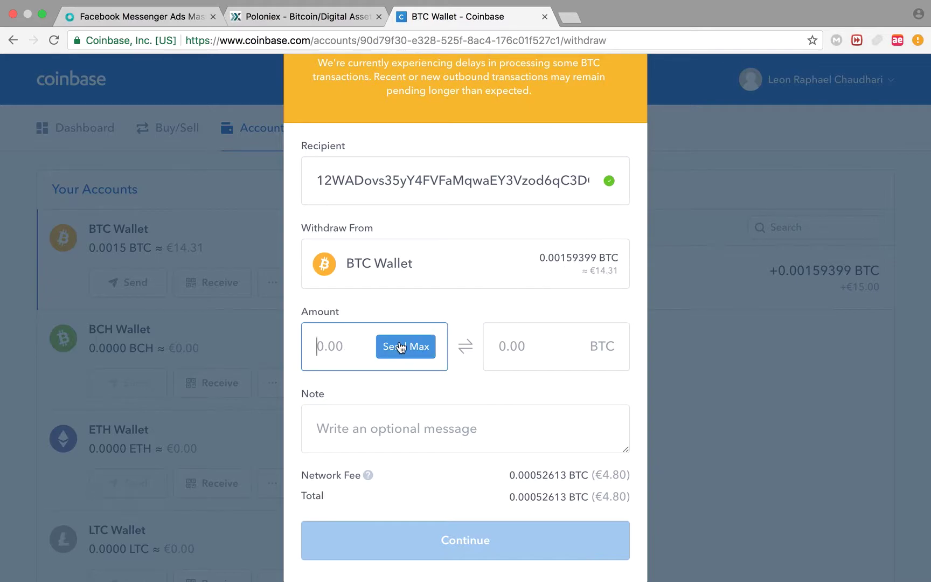
left_click(401, 348)
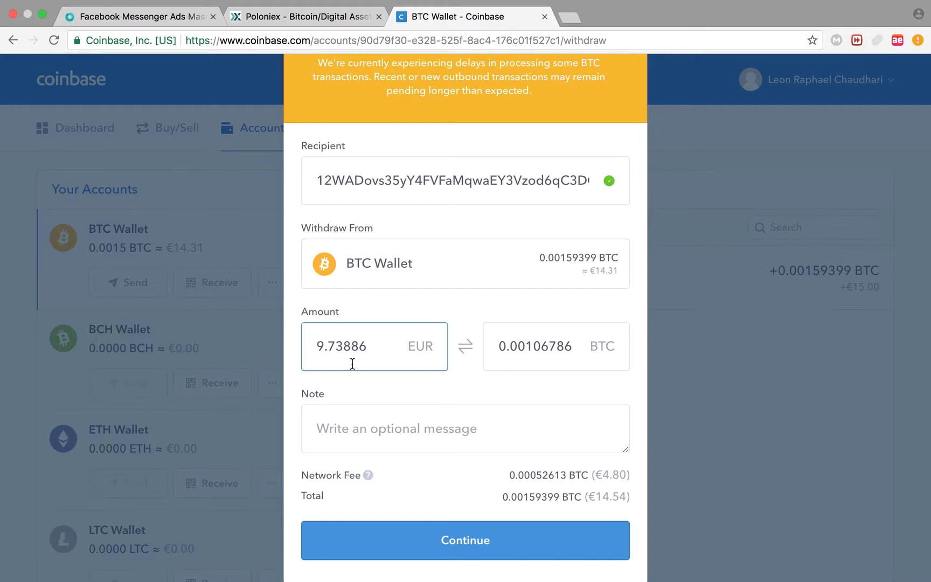
left_click_drag(376, 344, 266, 343)
key("BackSpace")
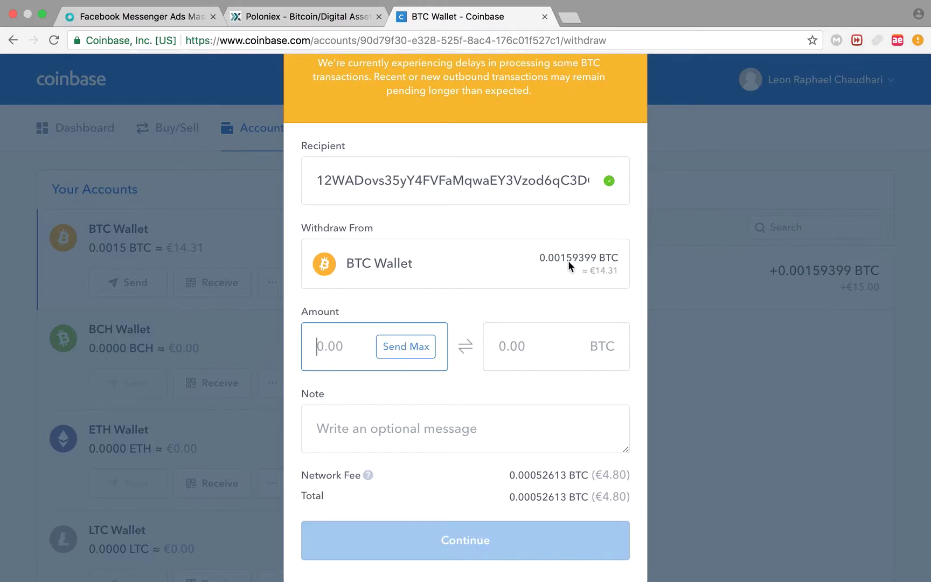
type("5")
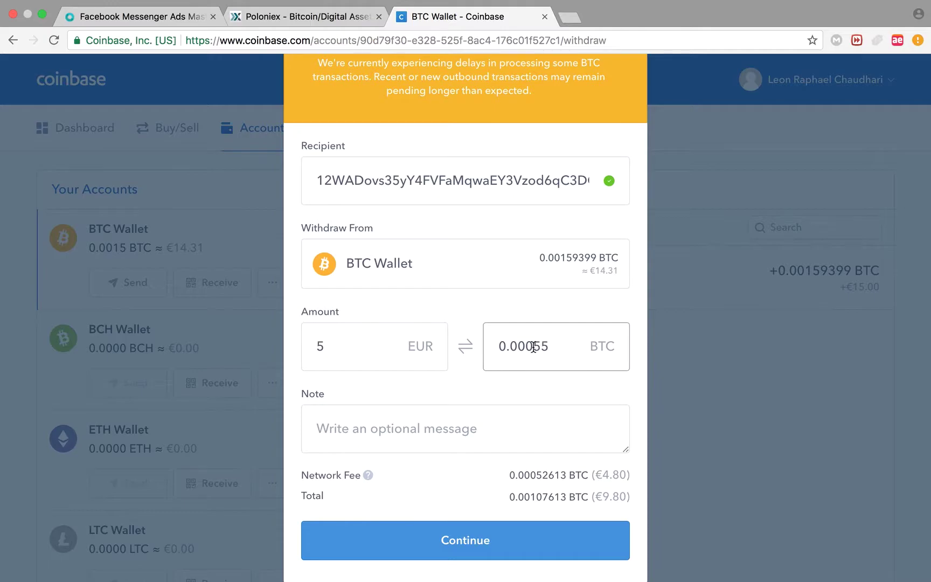
left_click(378, 428)
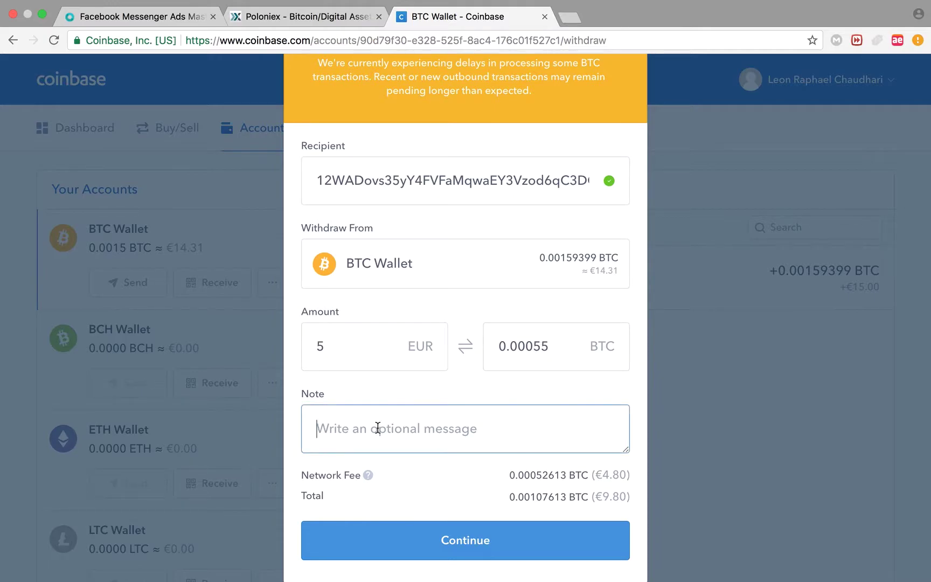
scroll(339, 377, "down", 2)
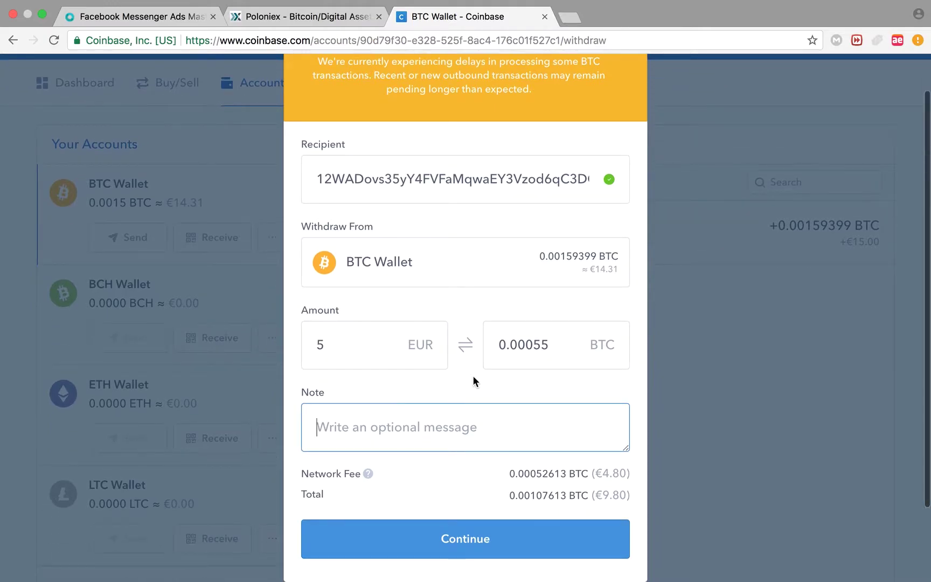
scroll(473, 376, "up", 1)
scroll(473, 376, "down", 1)
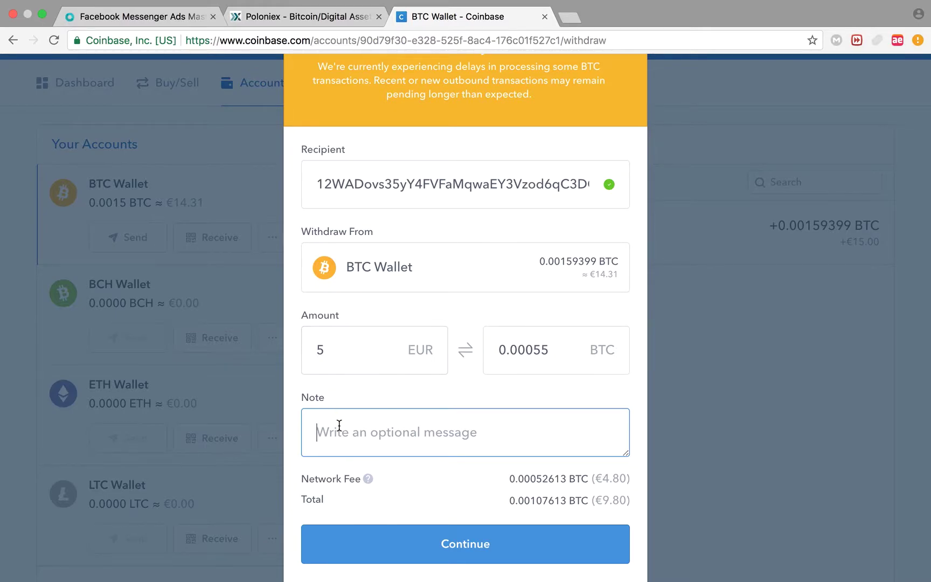
Restore the Send Max amount of 0.00106786 BTC (€9.73886) and continue to confirmation.
left_click(353, 351)
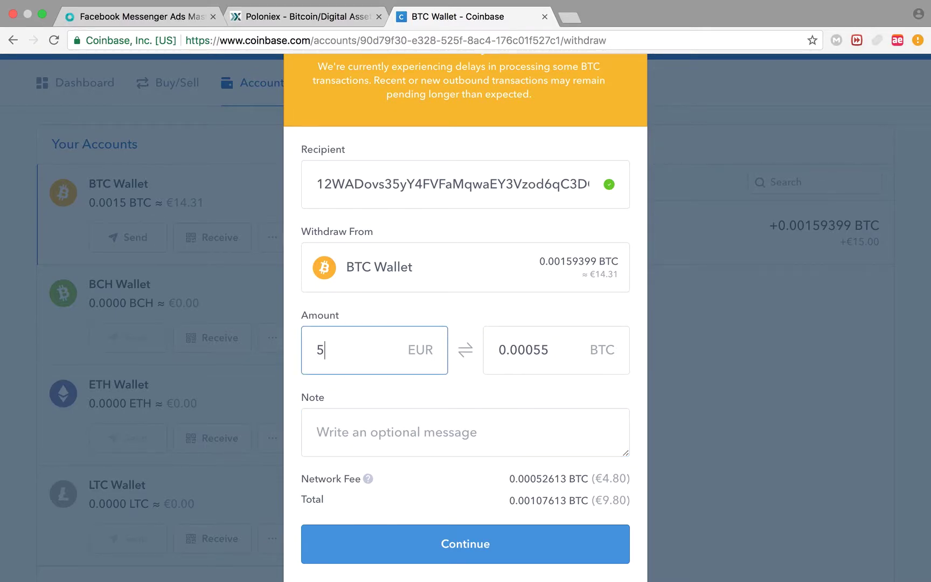
key("BackSpace")
left_click(406, 351)
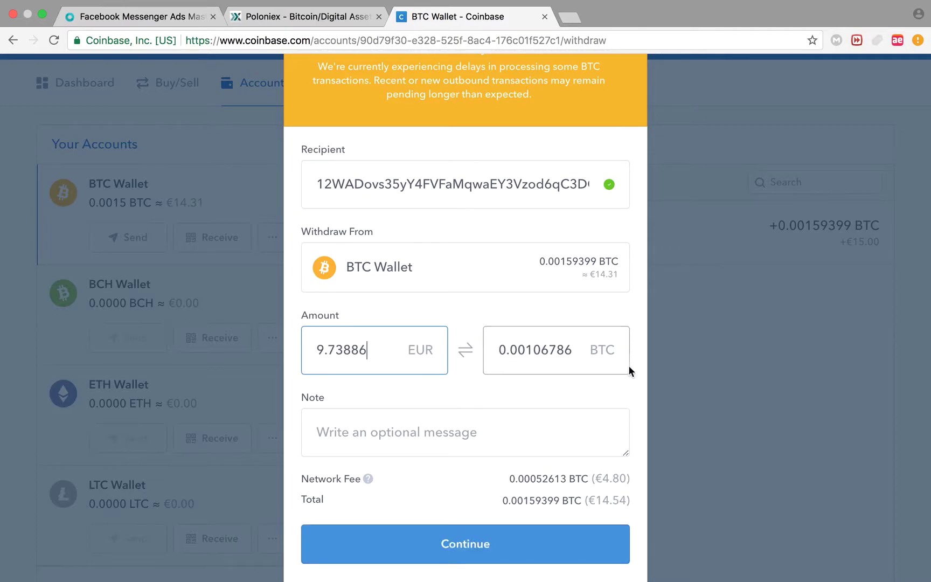
left_click_drag(602, 479, 627, 478)
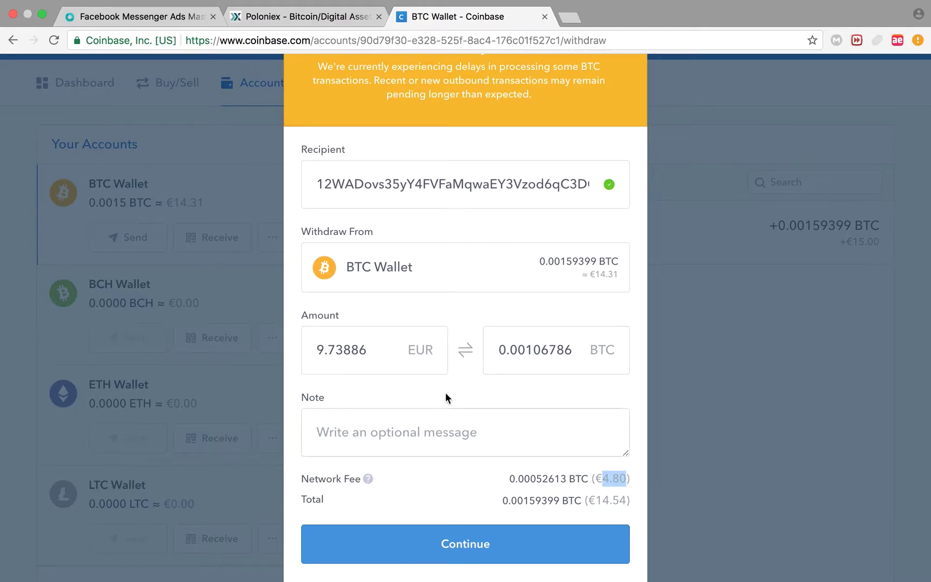
left_click(466, 556)
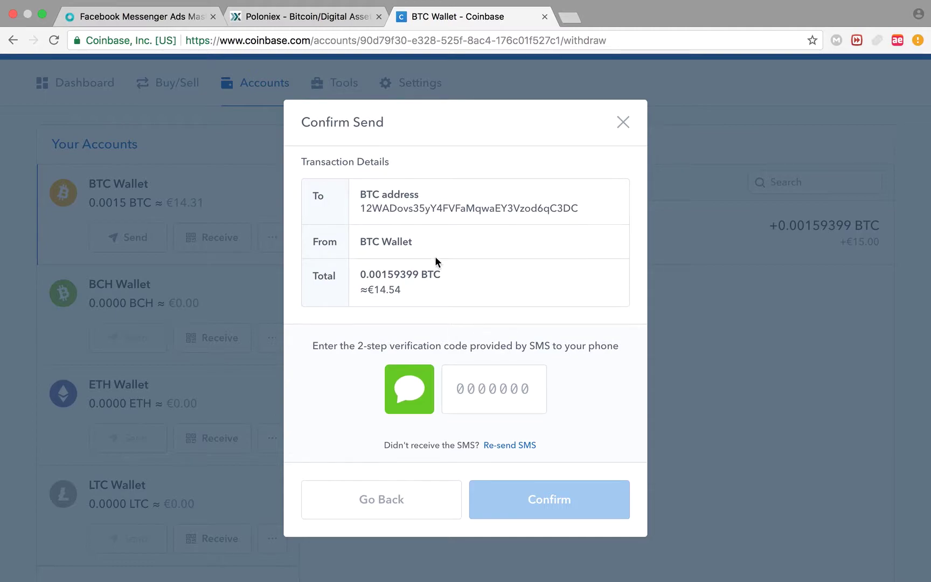
Enter the SMS verification code, confirm the 0.00159399 BTC send, and close the completion dialog.
scroll(467, 366, "down", 1)
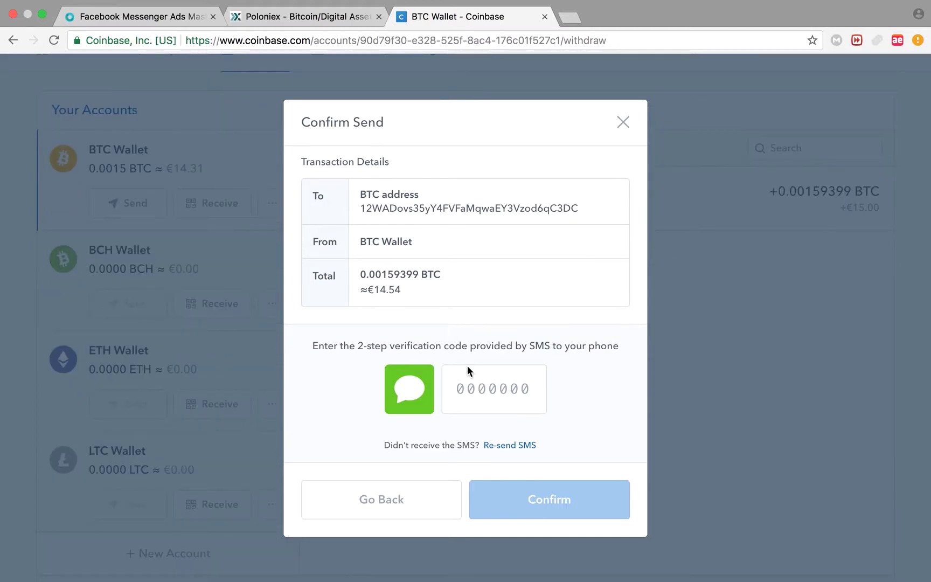
left_click(485, 391)
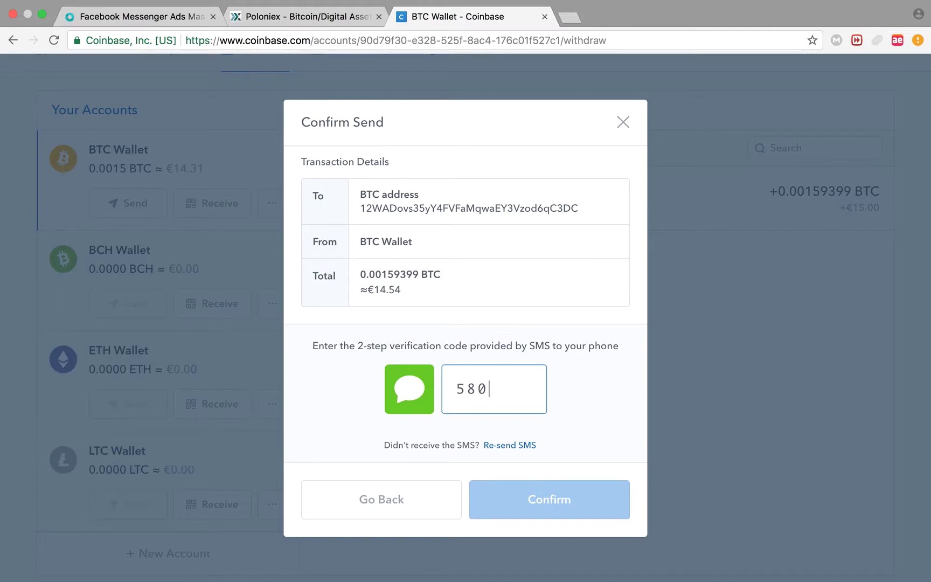
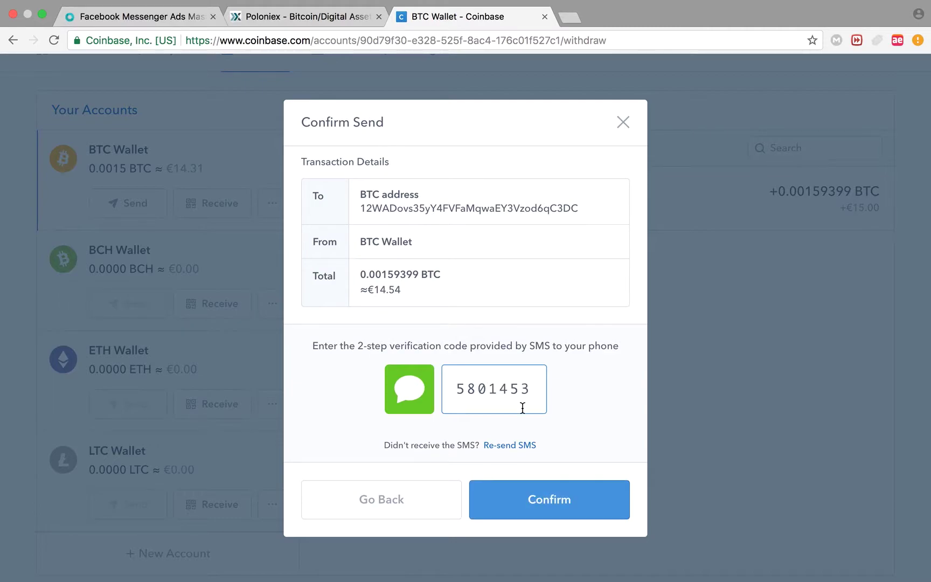
left_click(561, 495)
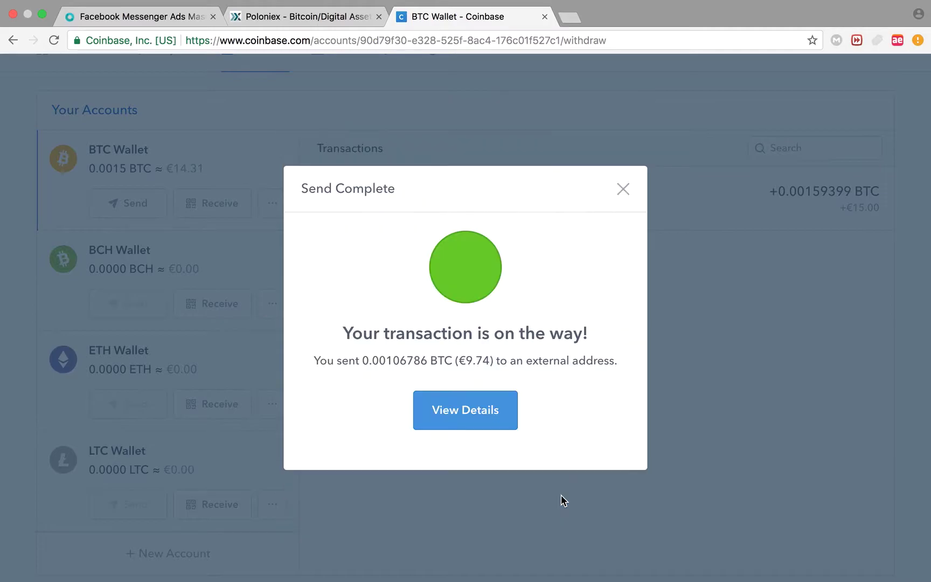
left_click(561, 491)
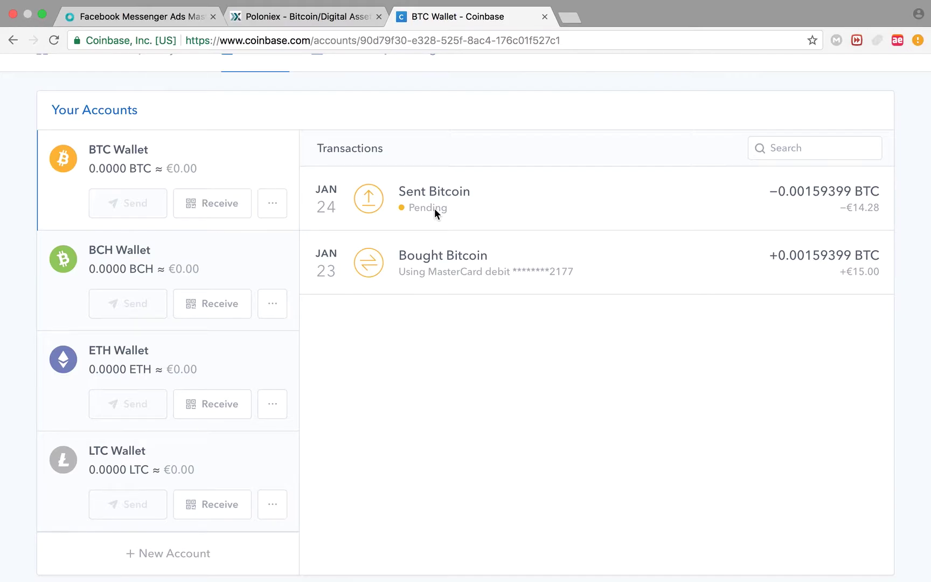
Return to the Poloniex balances page and clear the deposit address selection.
left_click(311, 24)
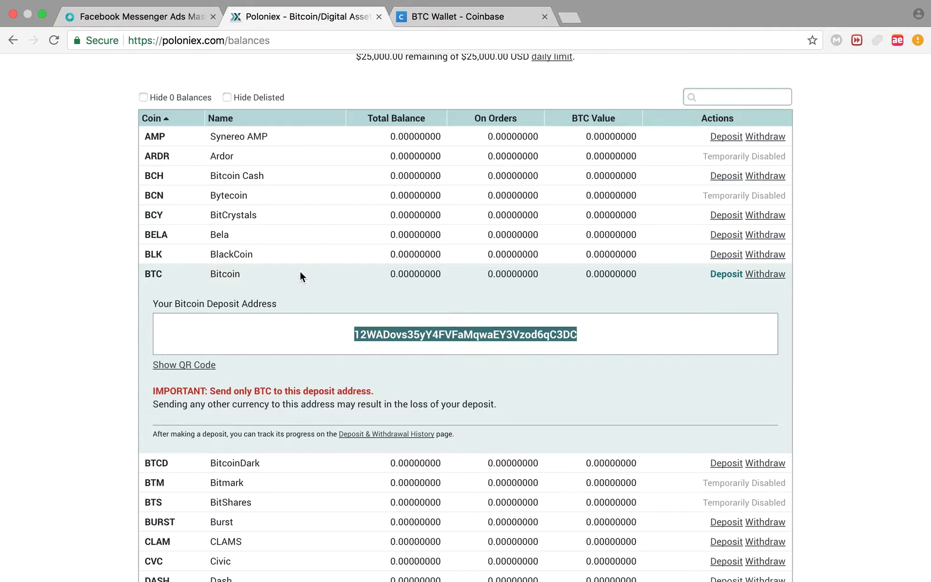
scroll(300, 270, "up", 5)
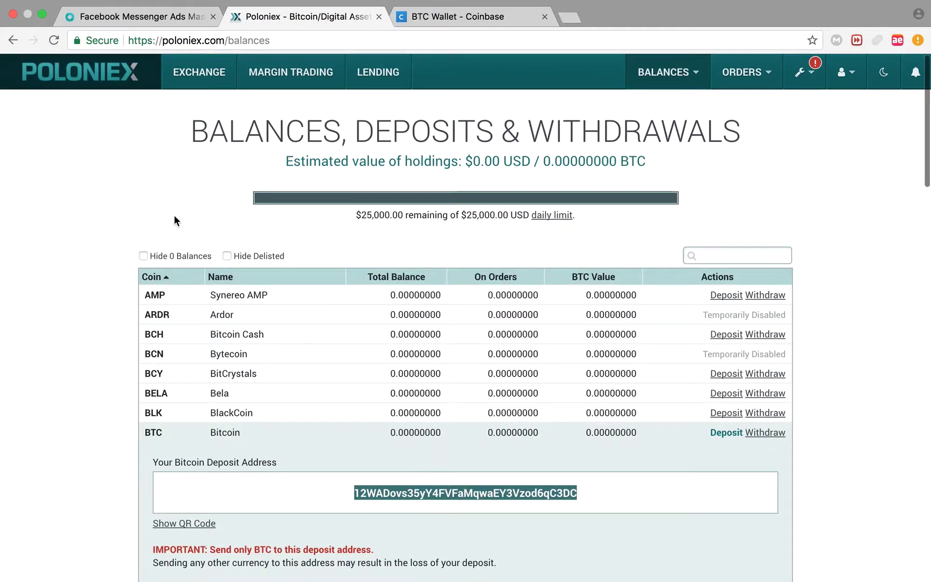
left_click(135, 171)
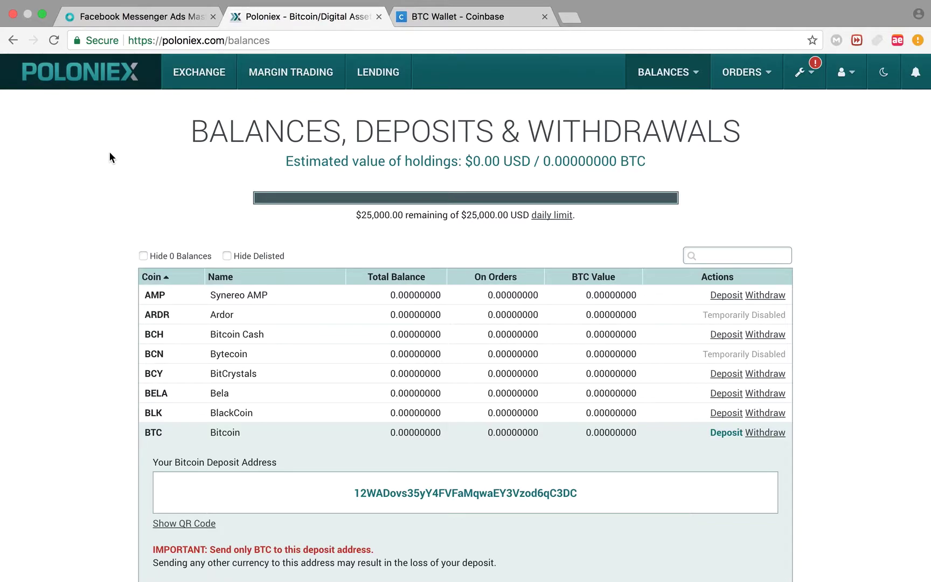
Open the exchange with BTC markets listed and star XRP as a favourite.
left_click(196, 81)
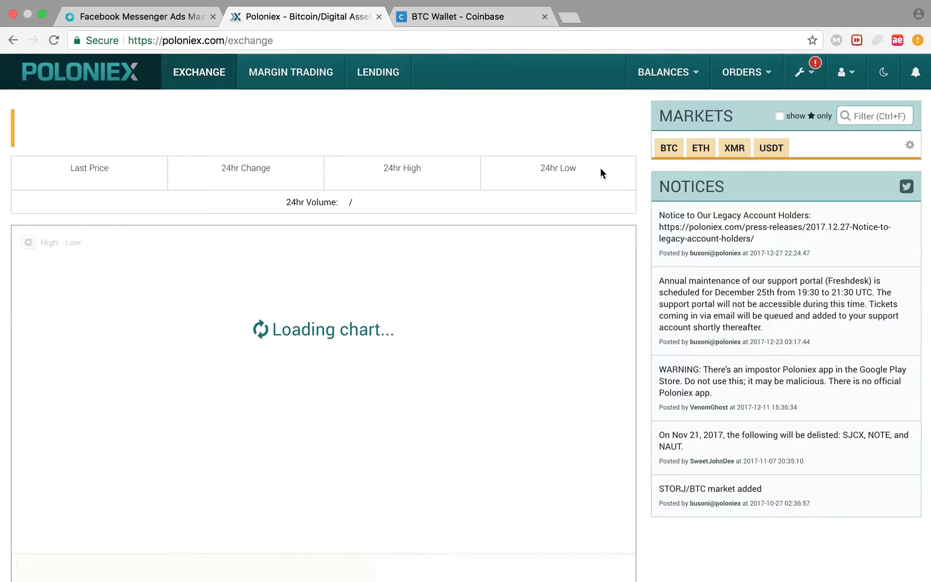
left_click(669, 158)
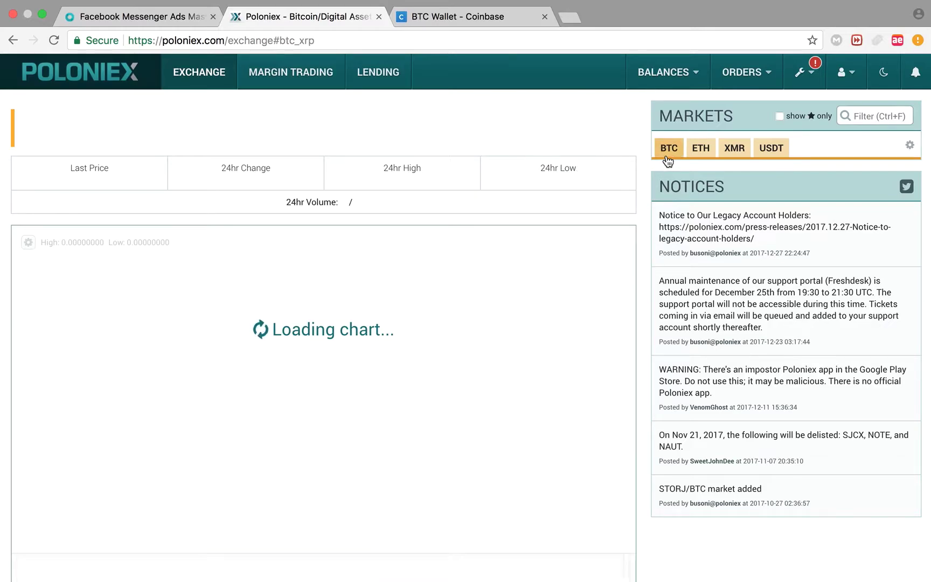
left_click(691, 151)
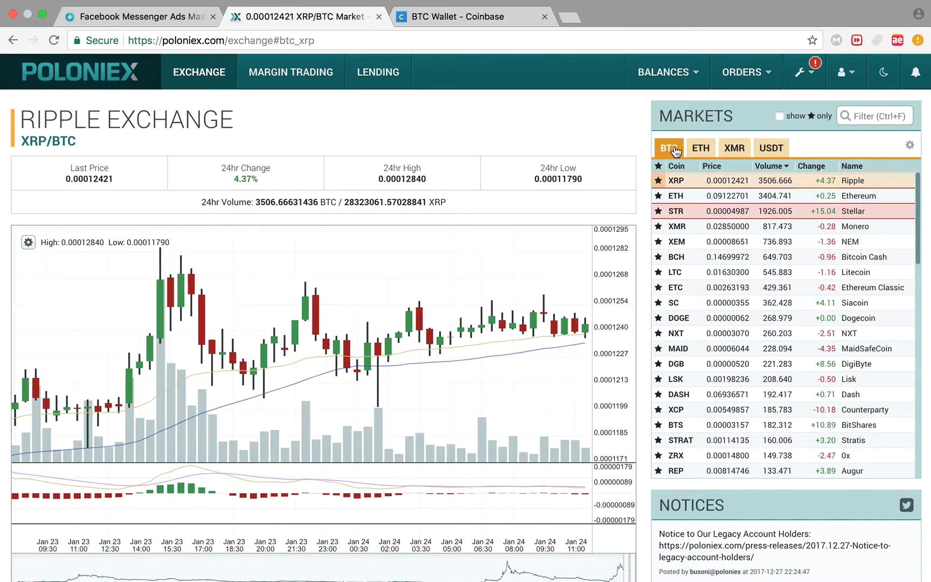
left_click(659, 182)
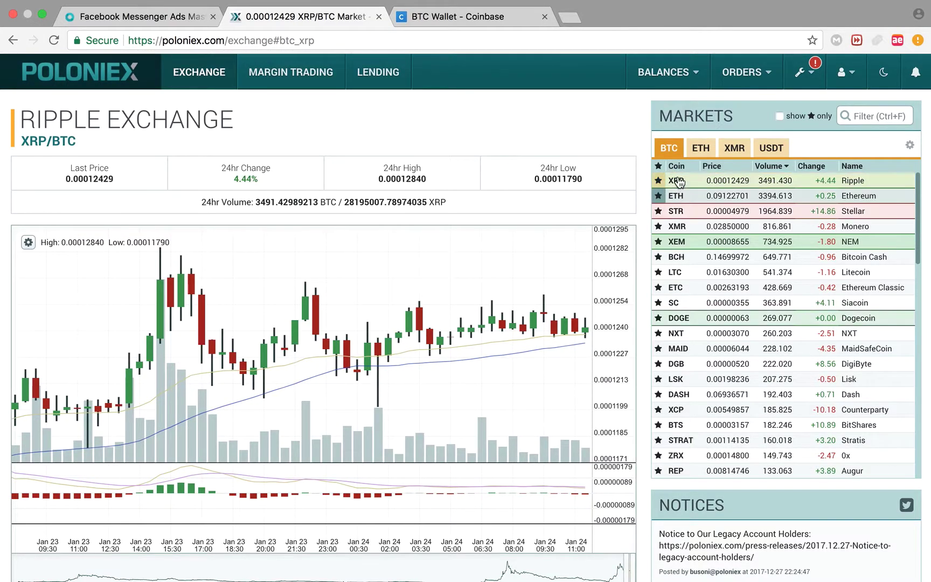
scroll(742, 313, "down", 15)
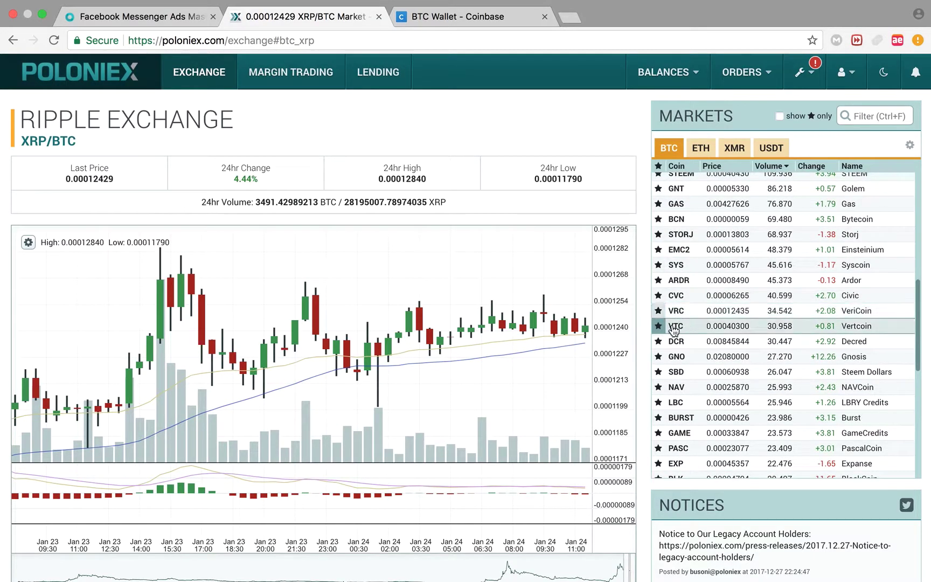
scroll(643, 326, "down", 6)
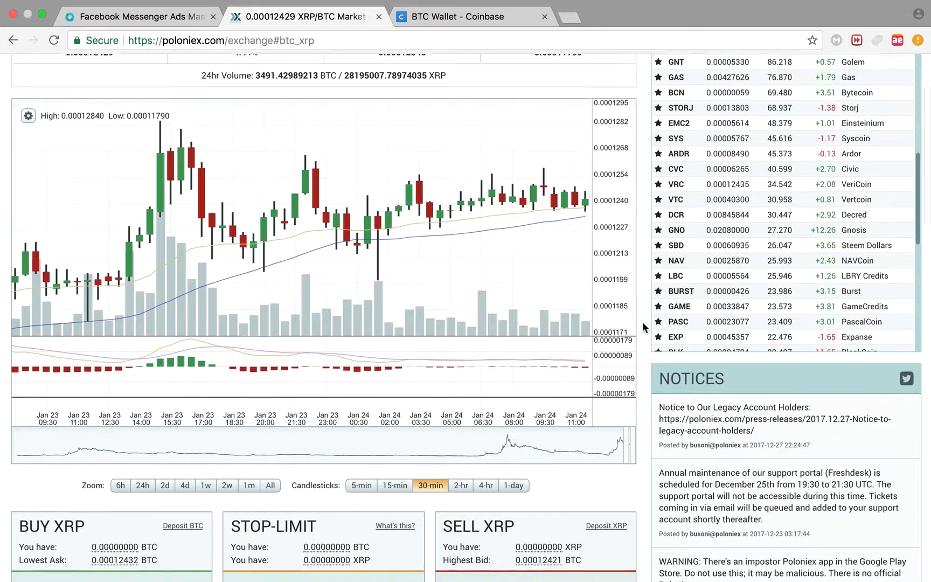
scroll(643, 325, "up", 5)
scroll(643, 326, "up", 3)
scroll(712, 232, "up", 6)
scroll(715, 230, "up", 5)
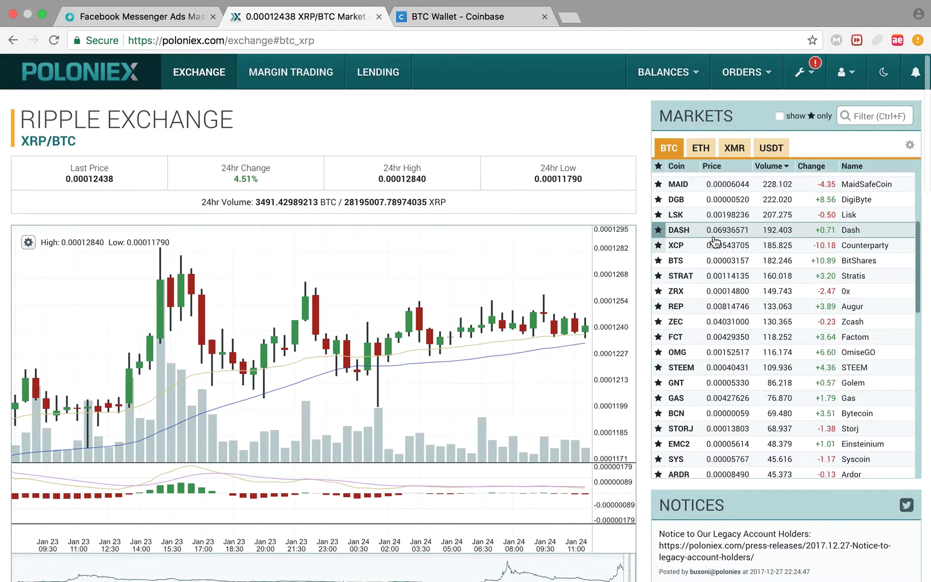
View the ETH/BTC chart, browse the ETH markets, then open the STR/BTC market.
left_click(704, 199)
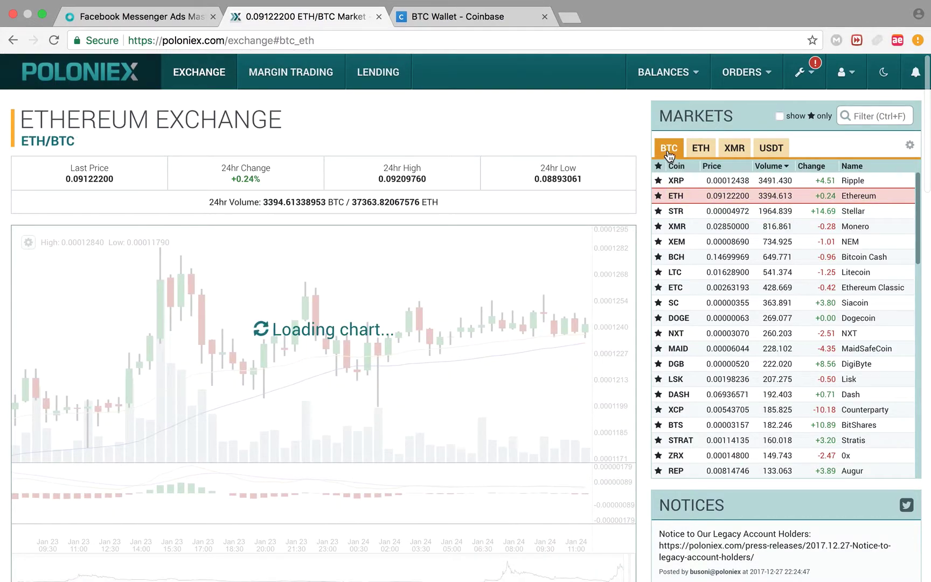
scroll(638, 212, "down", 5)
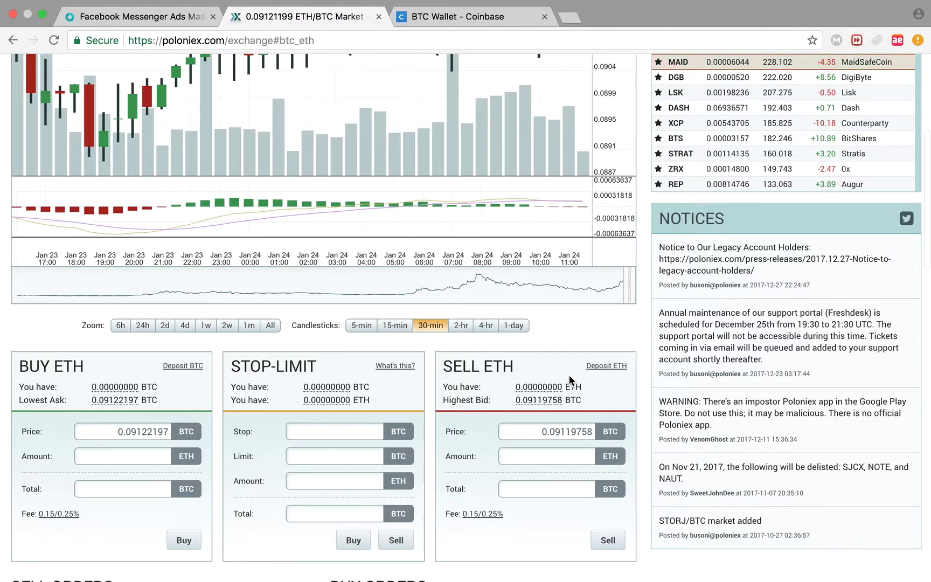
scroll(569, 376, "up", 5)
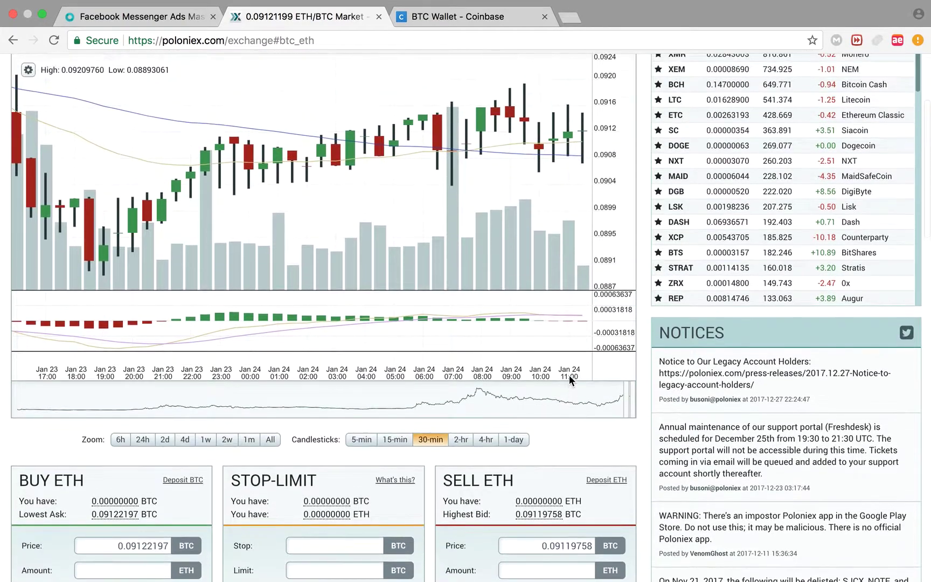
left_click(701, 147)
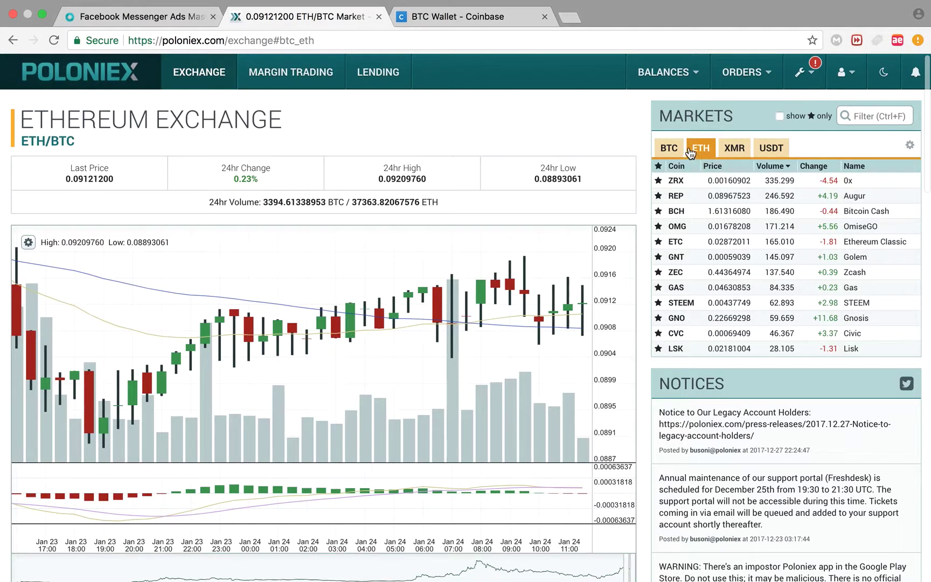
left_click(668, 147)
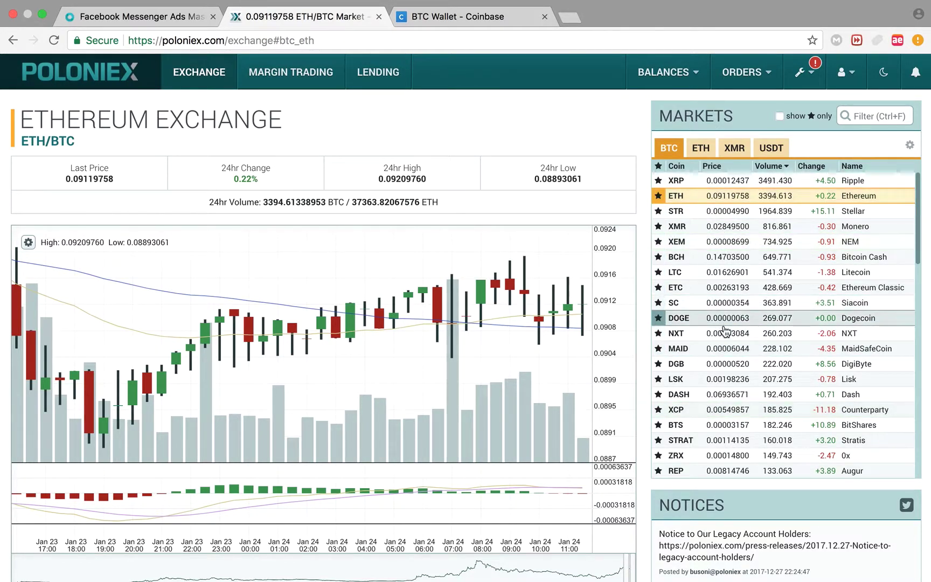
left_click(703, 215)
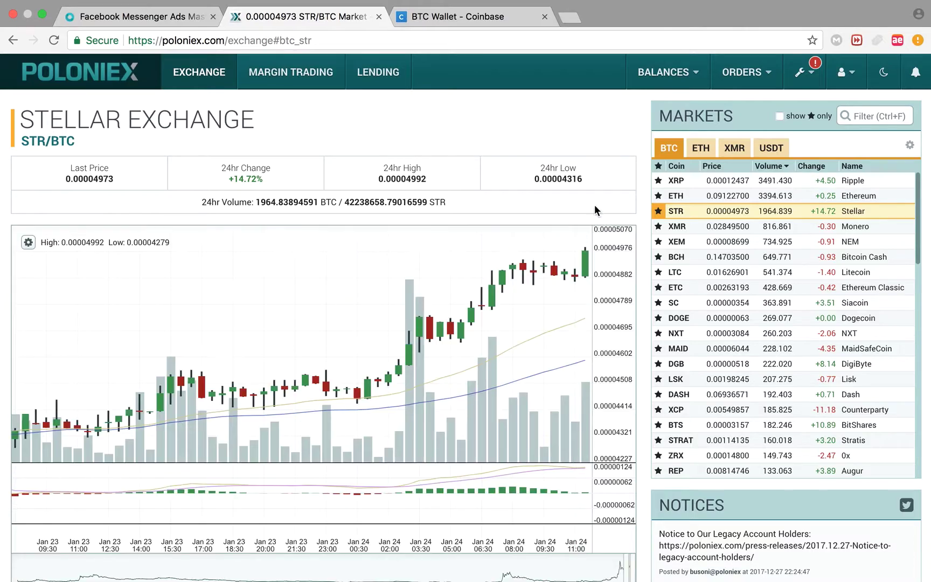
Scroll to the STR/BTC order forms and order books, and select the Buy price (0.00004982 BTC).
scroll(594, 203, "down", 7)
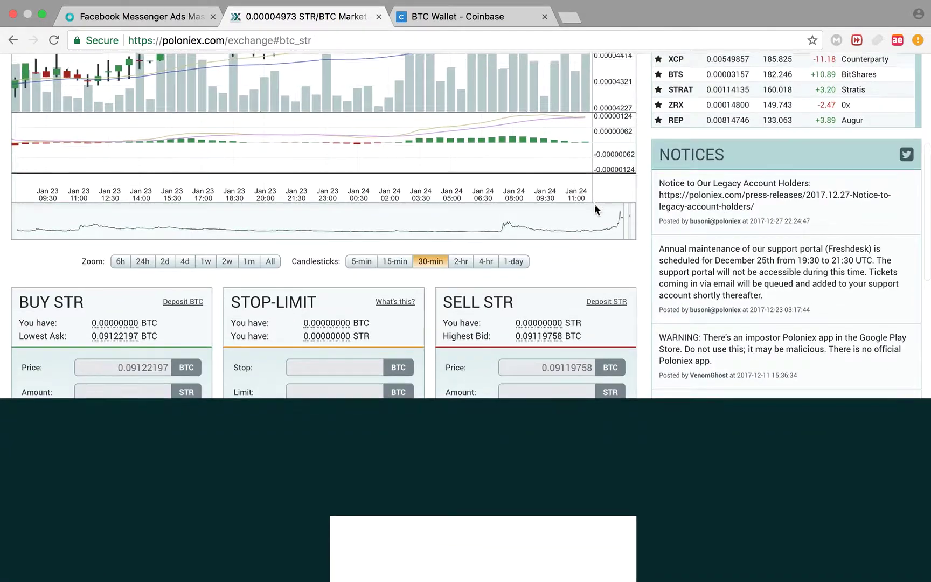
scroll(359, 243, "down", 2)
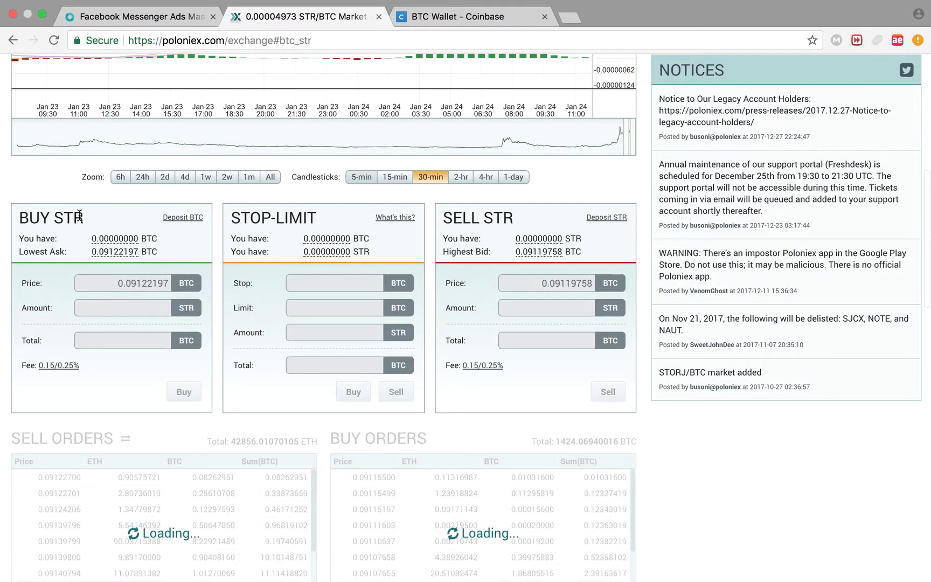
scroll(127, 215, "up", 2)
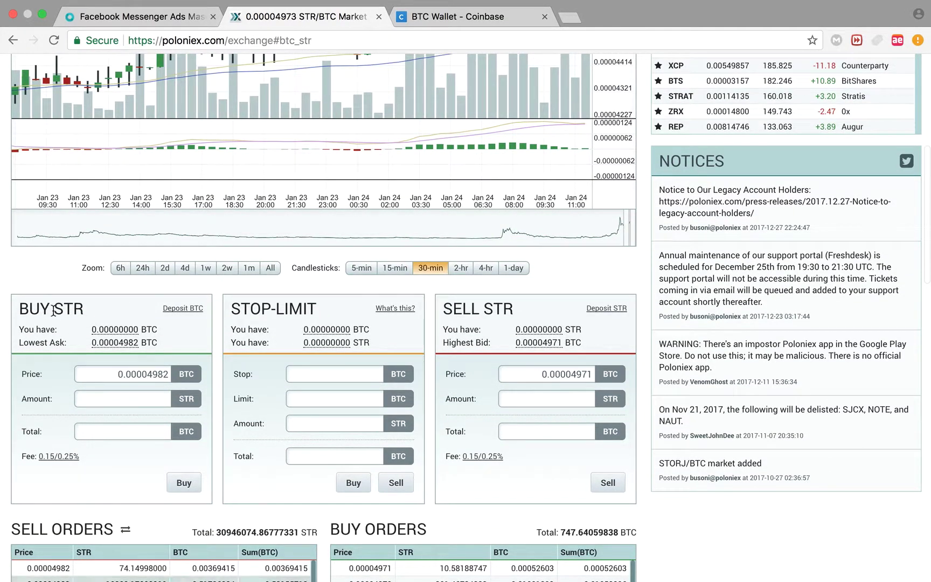
left_click(108, 374)
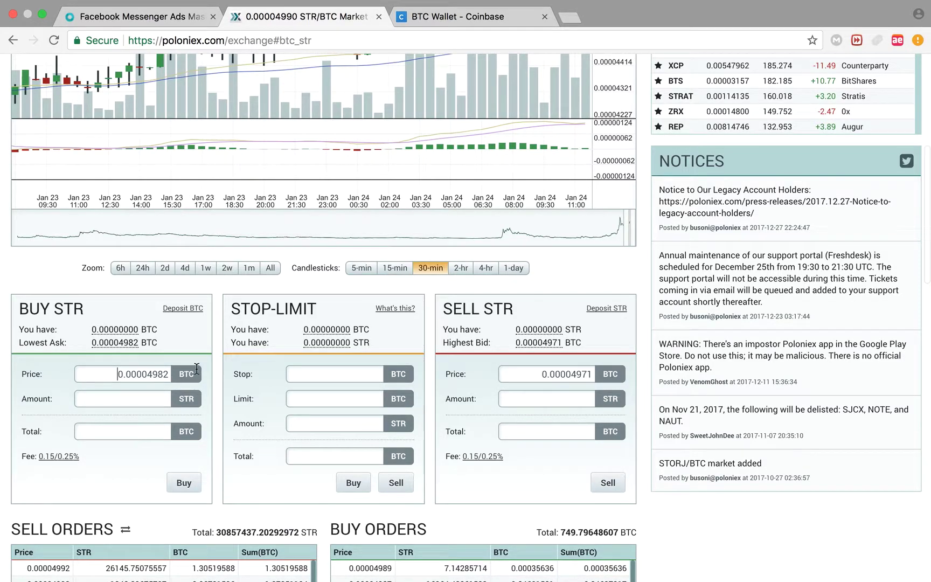
scroll(197, 331, "down", 1)
scroll(196, 331, "down", 3)
left_click(112, 334)
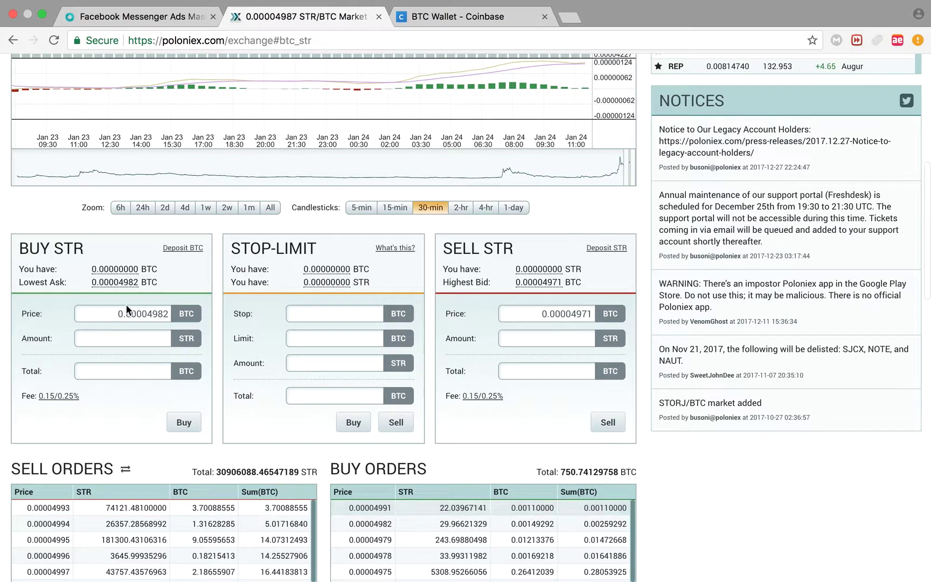
left_click(111, 373)
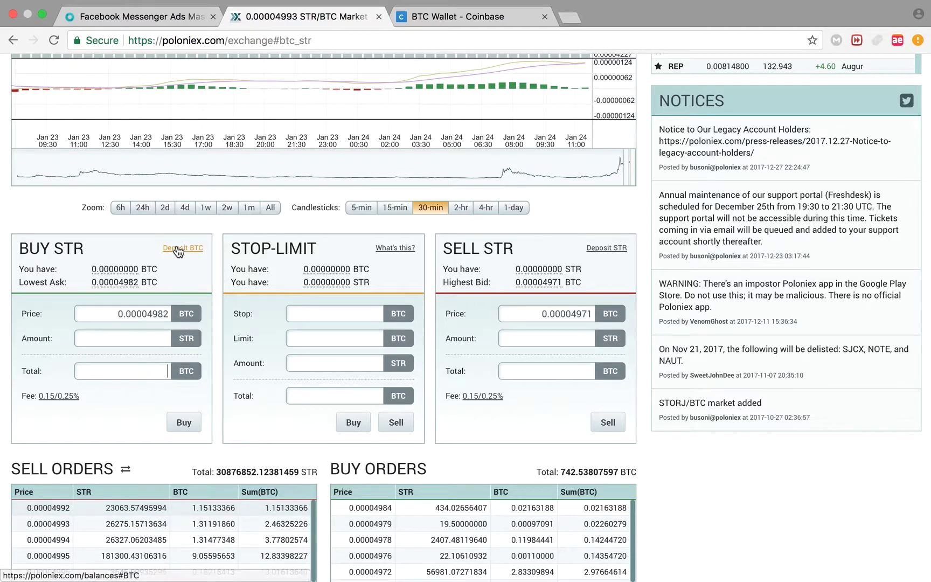
Scroll back up to the BUY STR, STOP-LIMIT and SELL STR panels and select the Buy price field.
scroll(177, 250, "down", 2)
scroll(176, 250, "down", 5)
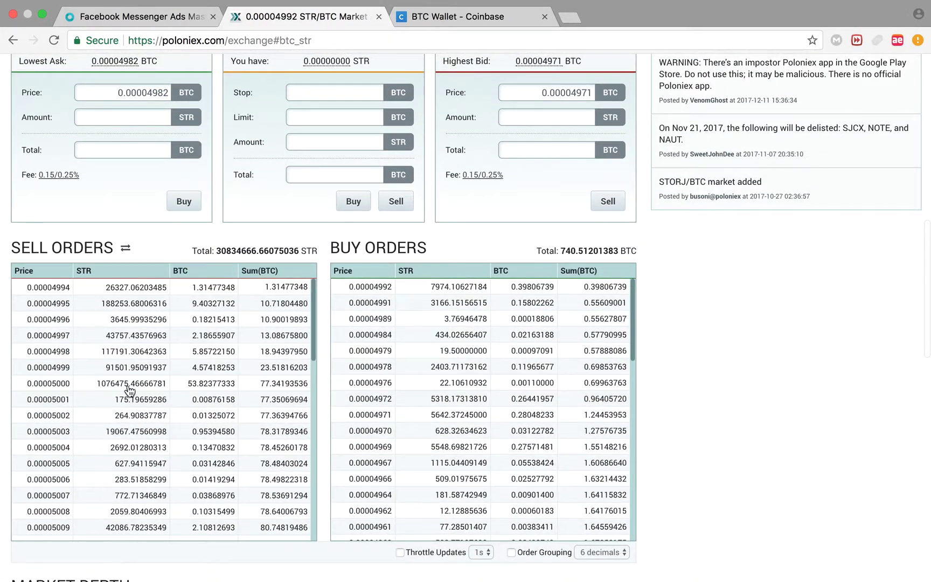
scroll(180, 326, "up", 1)
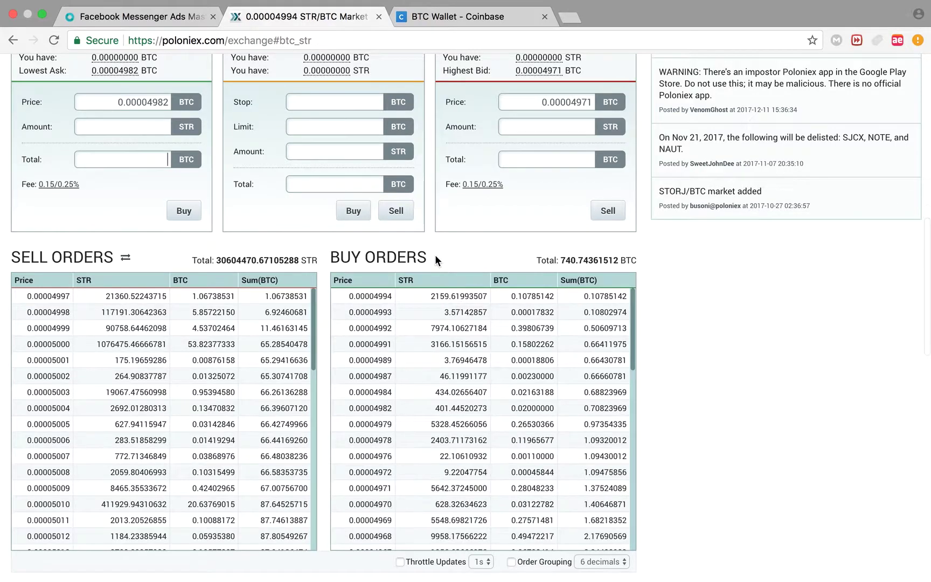
scroll(435, 255, "up", 3)
scroll(184, 426, "down", 3)
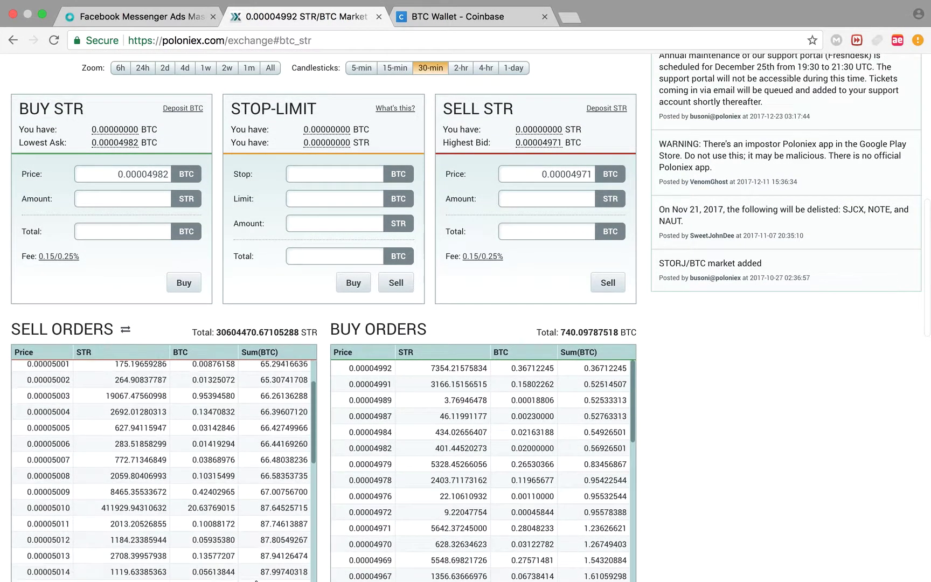
scroll(708, 333, "down", 5)
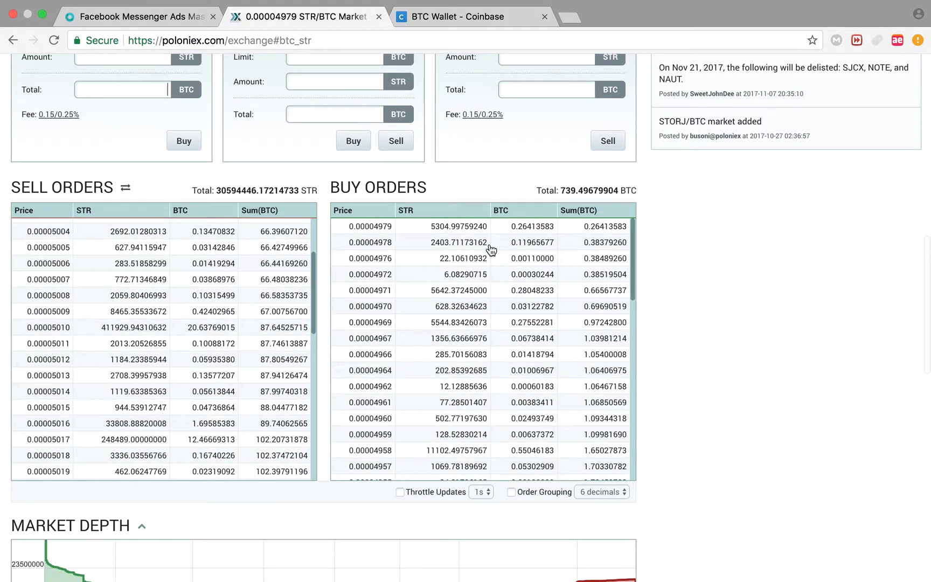
scroll(253, 280, "up", 5)
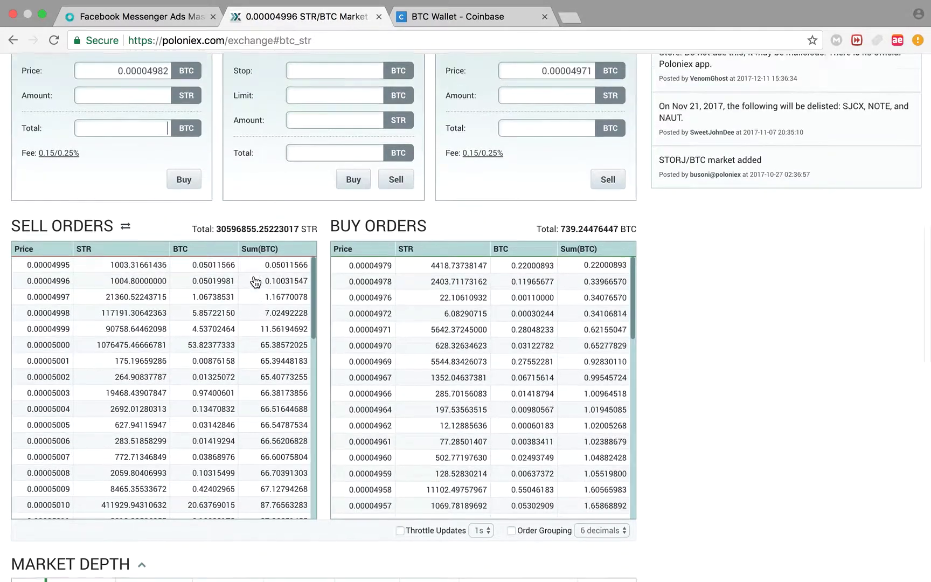
scroll(256, 282, "up", 1)
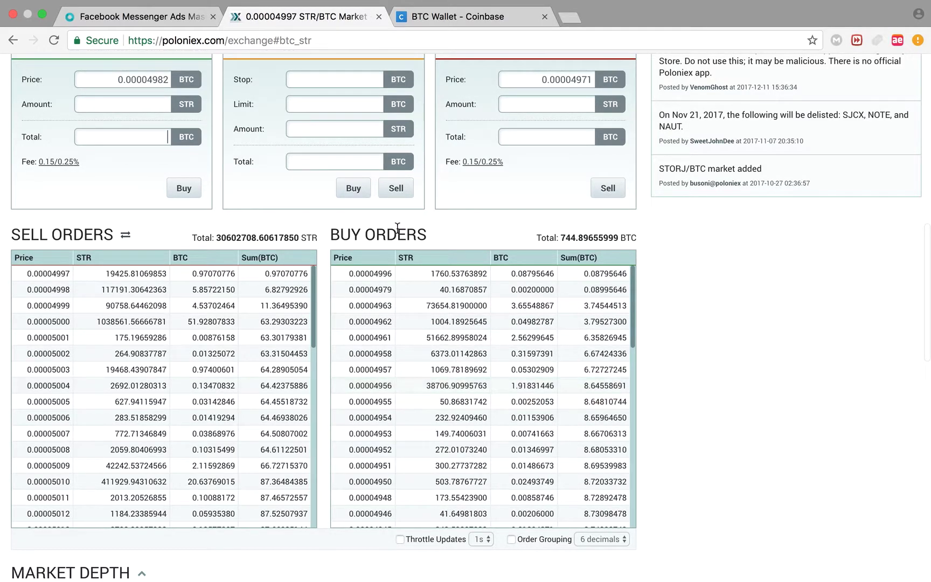
scroll(233, 106, "up", 2)
left_click(142, 130)
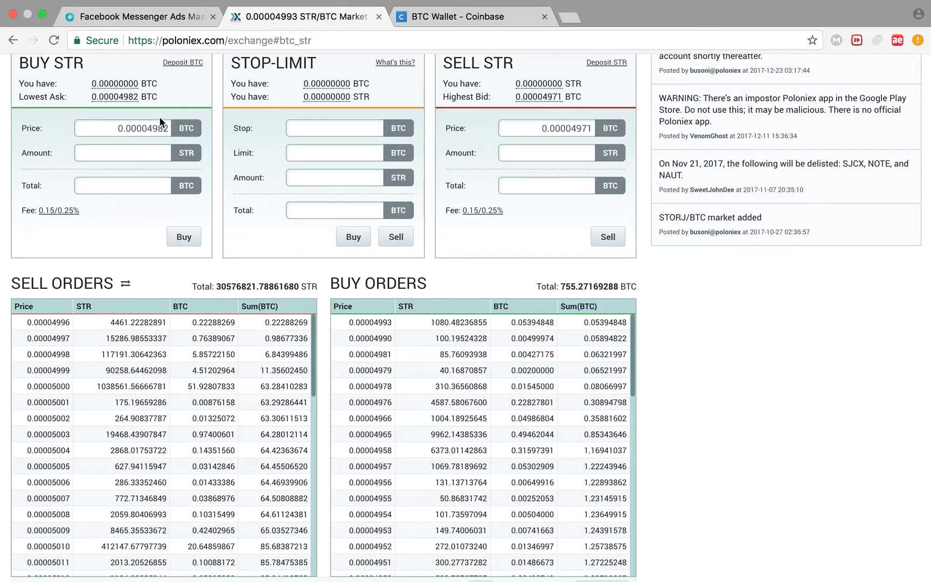
Edit the BUY STR price from 0.00004982 to 0.00004482 BTC, then check the order books.
key("BackSpace")
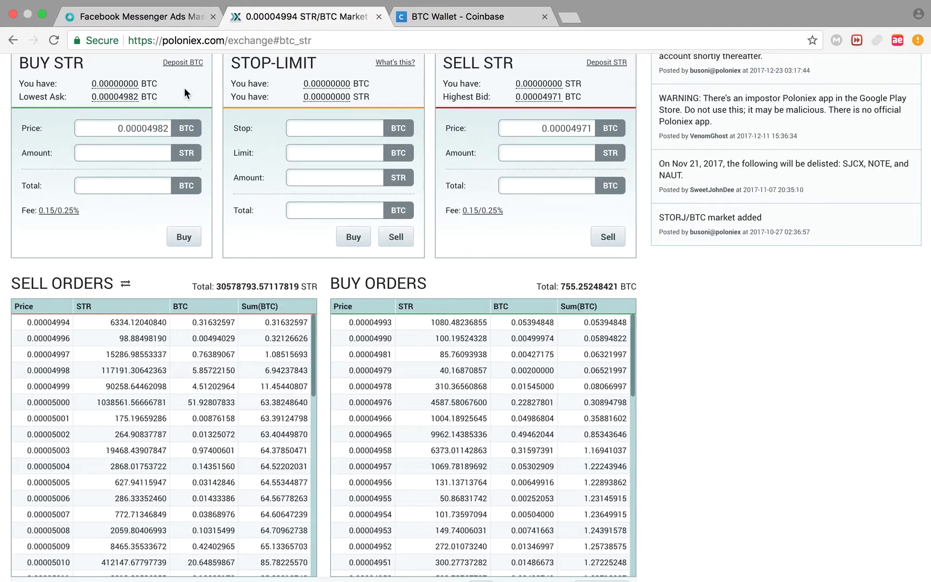
type("4")
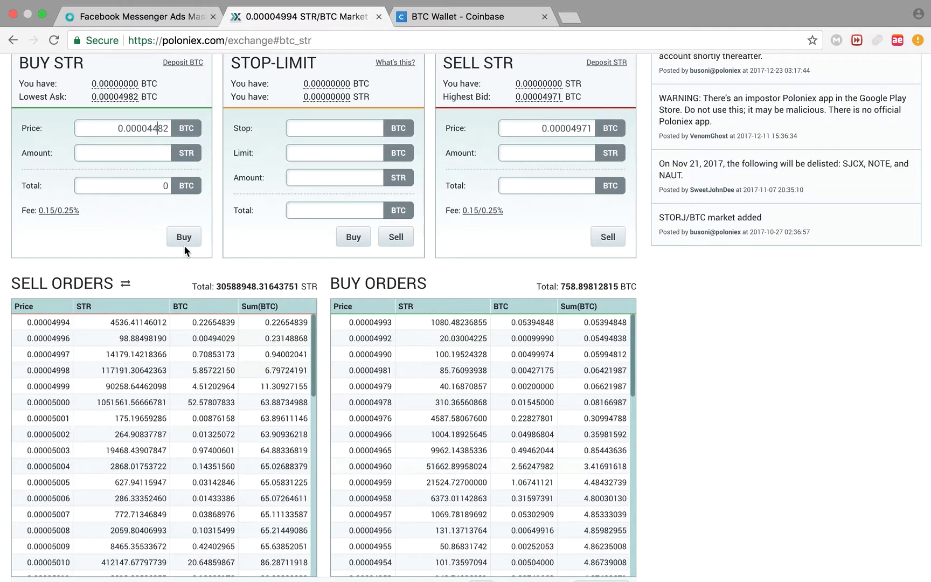
scroll(729, 294, "down", 5)
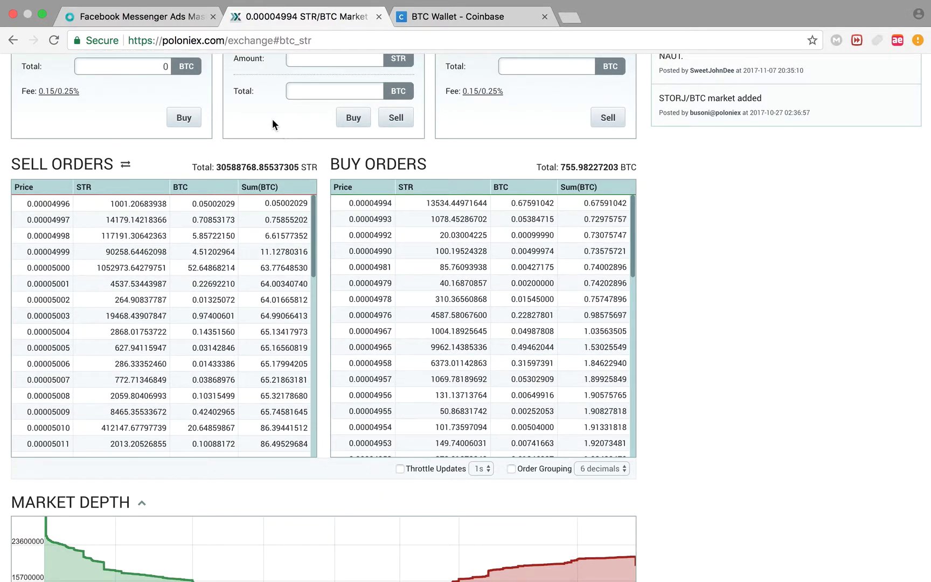
scroll(231, 103, "up", 1)
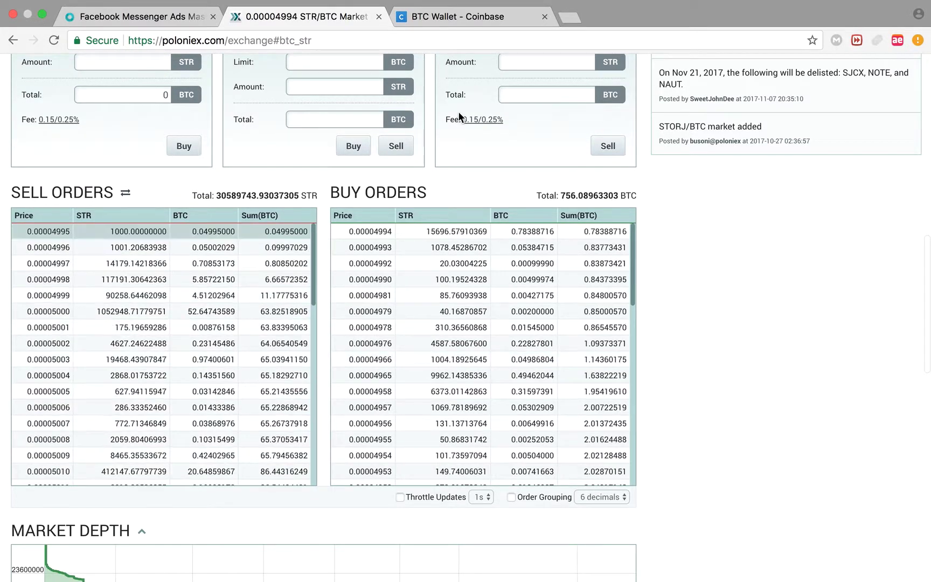
scroll(698, 190, "up", 2)
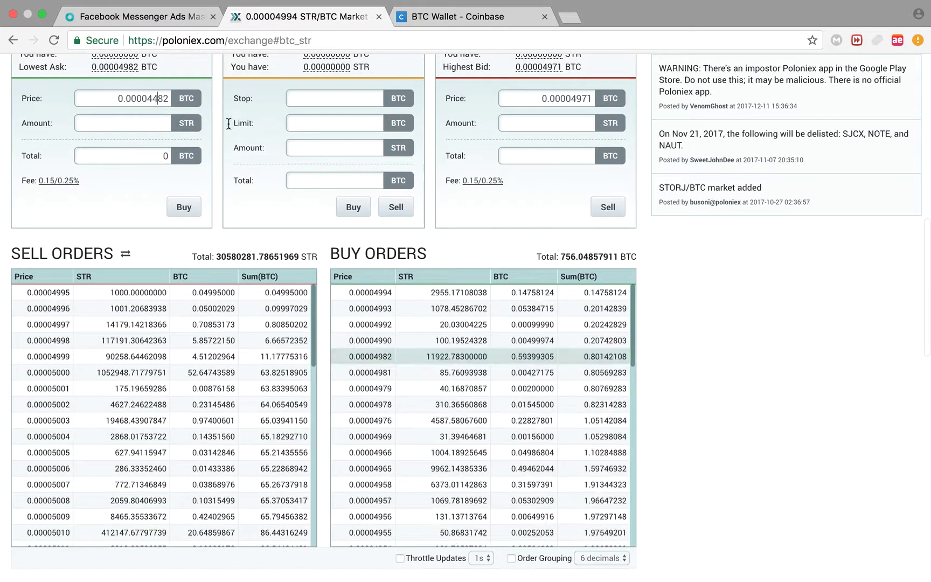
scroll(145, 103, "up", 1)
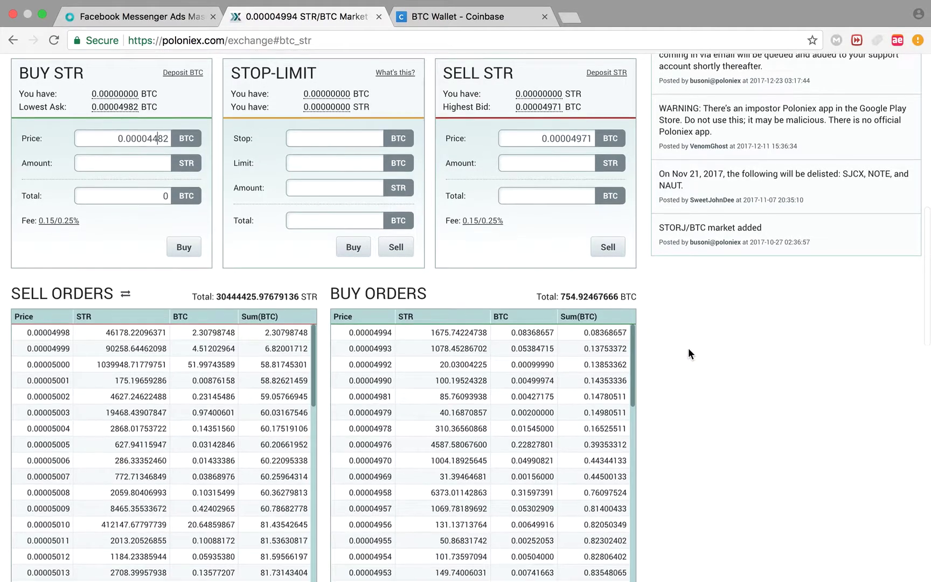
scroll(688, 348, "down", 5)
Scroll past Trade History and Market Depth until the Sell Orders and Buy Orders tables show.
scroll(689, 353, "down", 3)
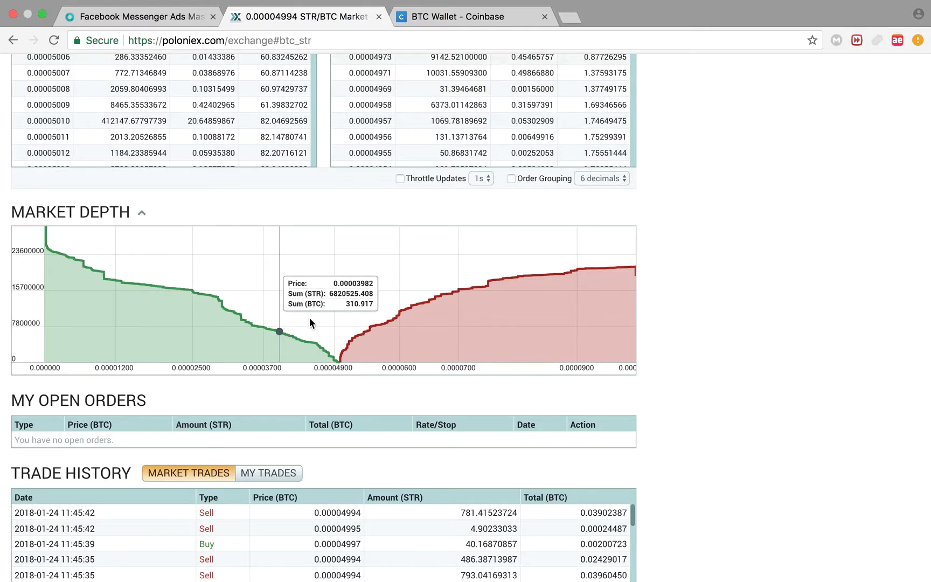
scroll(726, 233, "down", 1)
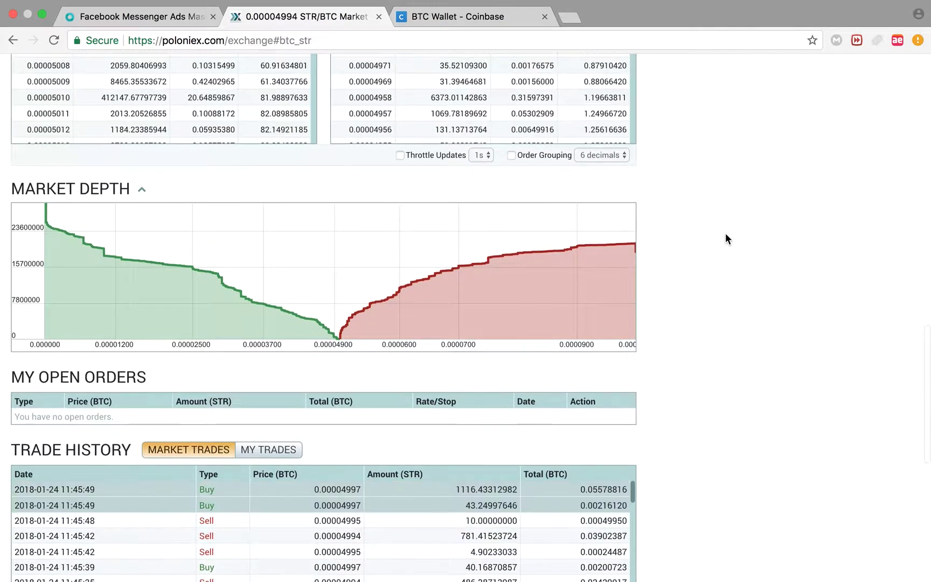
scroll(725, 234, "down", 2)
scroll(705, 234, "down", 3)
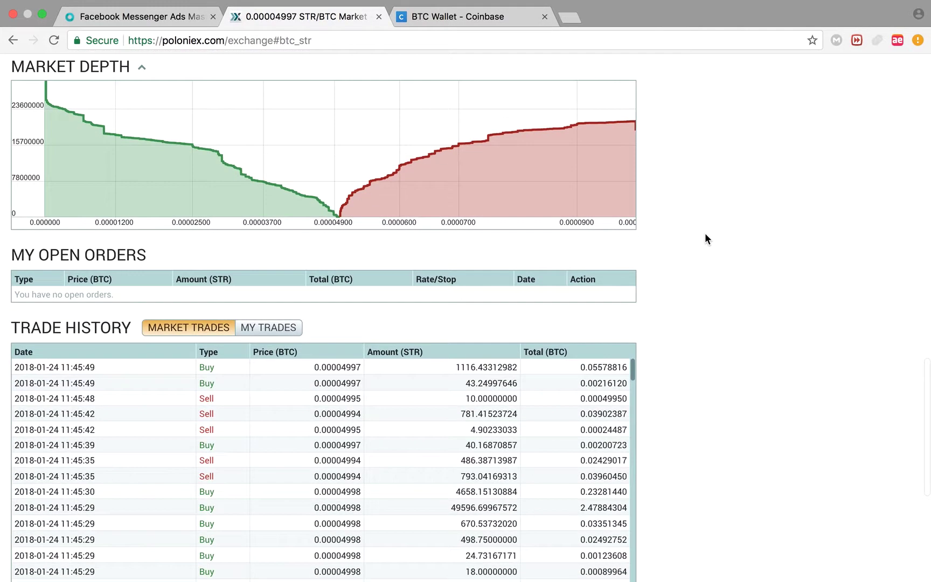
scroll(705, 233, "down", 3)
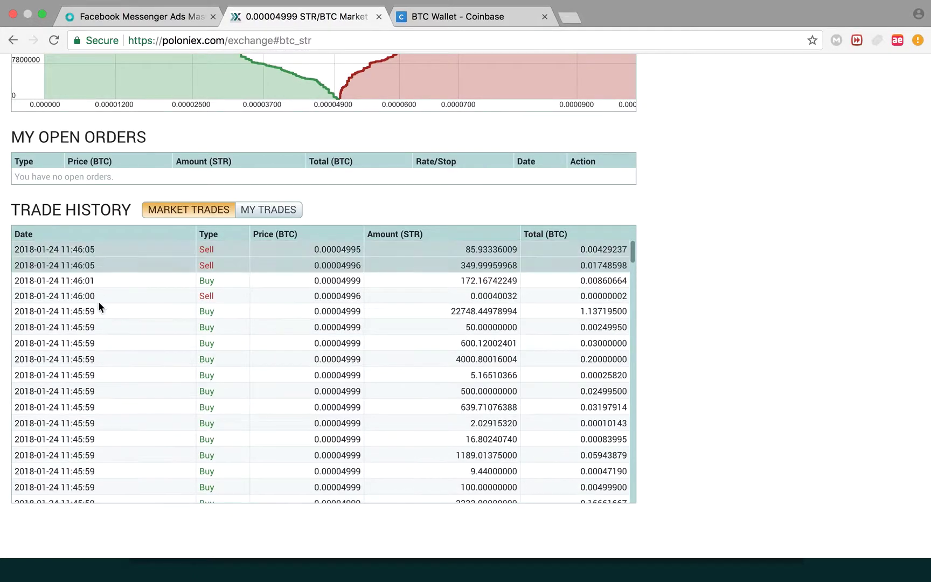
scroll(91, 396, "down", 10)
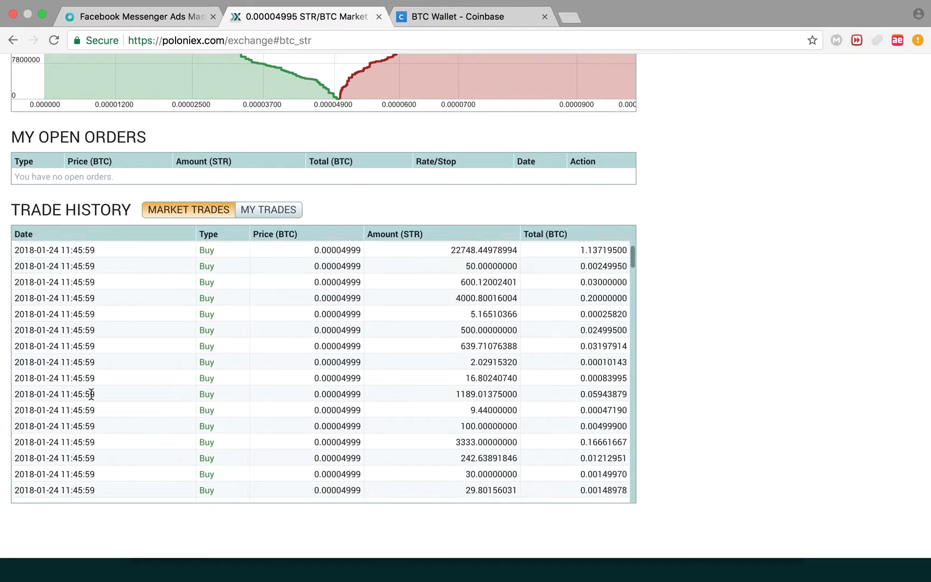
scroll(93, 408, "down", 10)
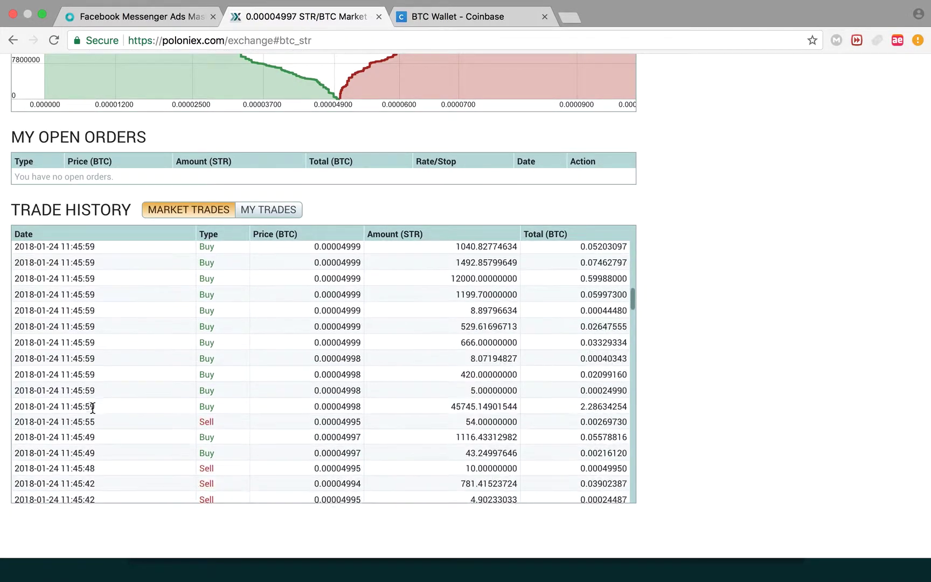
scroll(81, 377, "down", 1)
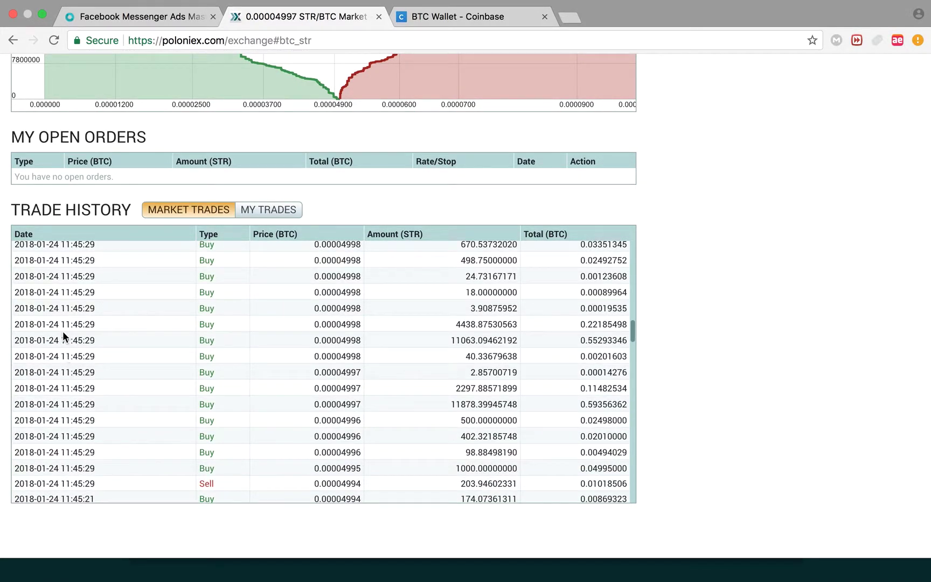
scroll(128, 441, "down", 2)
scroll(118, 373, "up", 6)
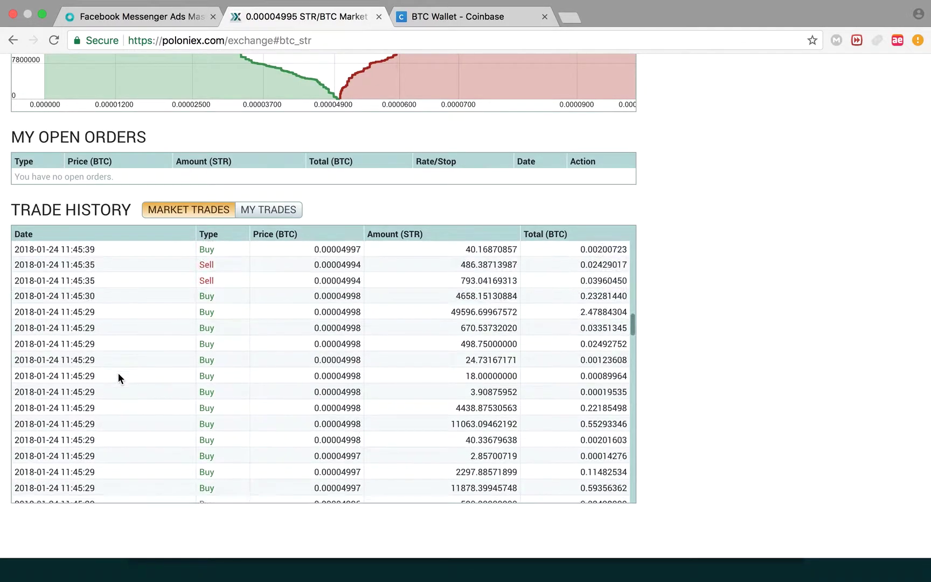
scroll(118, 374, "up", 4)
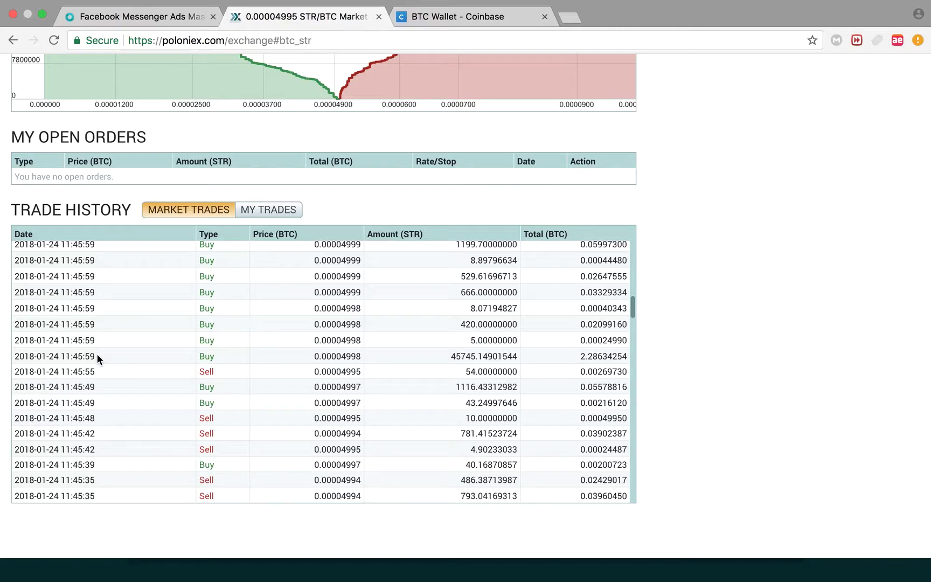
scroll(98, 345, "up", 2)
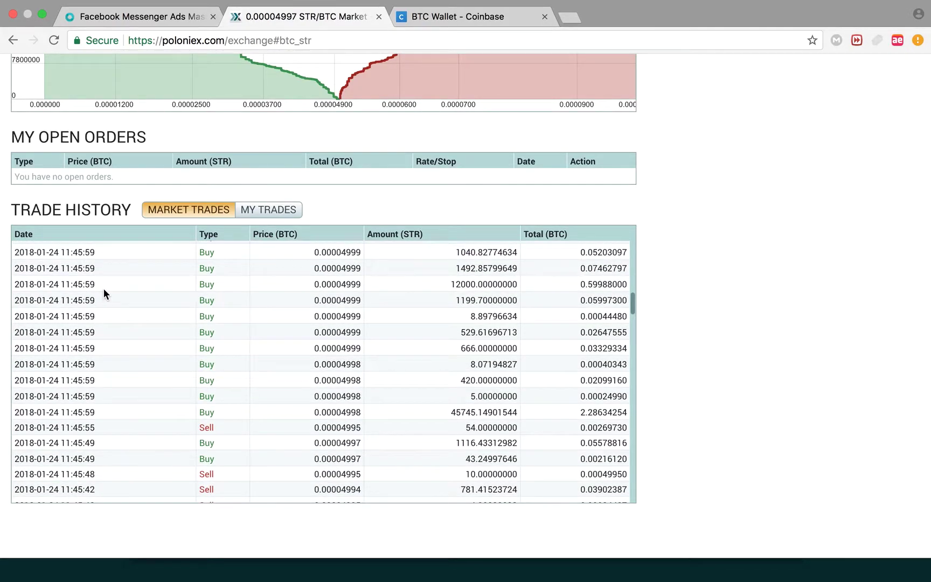
scroll(104, 291, "up", 8)
scroll(104, 293, "up", 8)
scroll(104, 291, "down", 3)
scroll(198, 335, "up", 3)
scroll(262, 385, "up", 5)
scroll(685, 344, "down", 3)
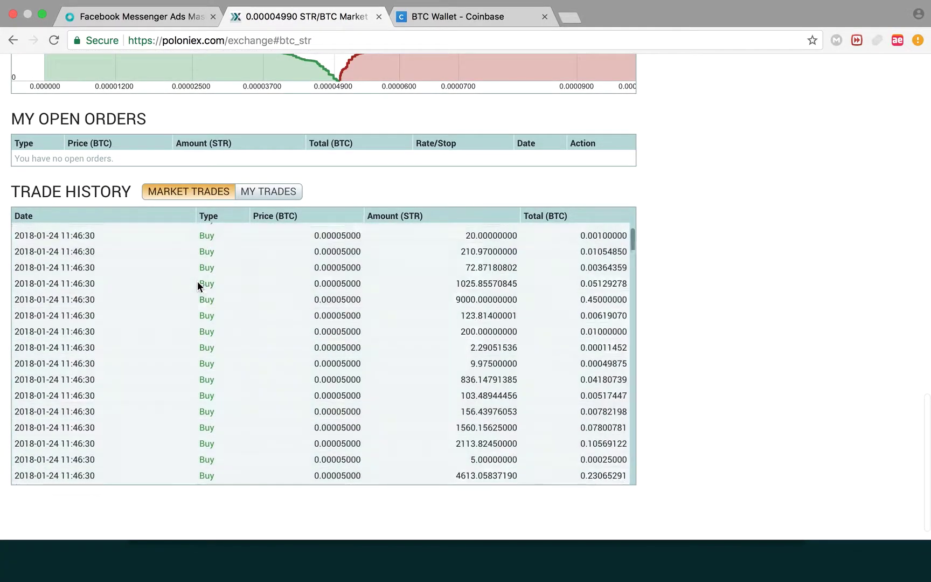
scroll(197, 281, "up", 8)
scroll(773, 388, "down", 7)
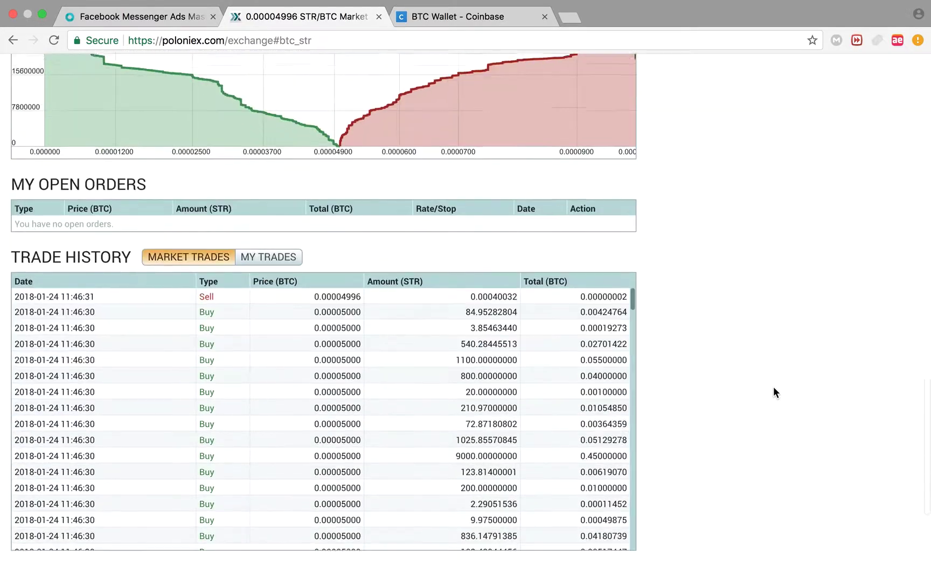
scroll(233, 329, "down", 4)
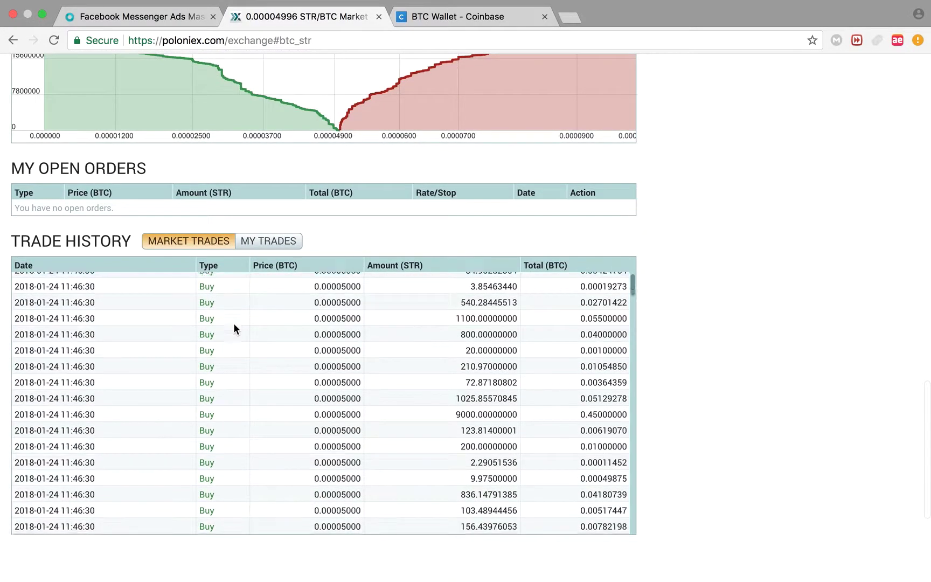
scroll(233, 325, "down", 10)
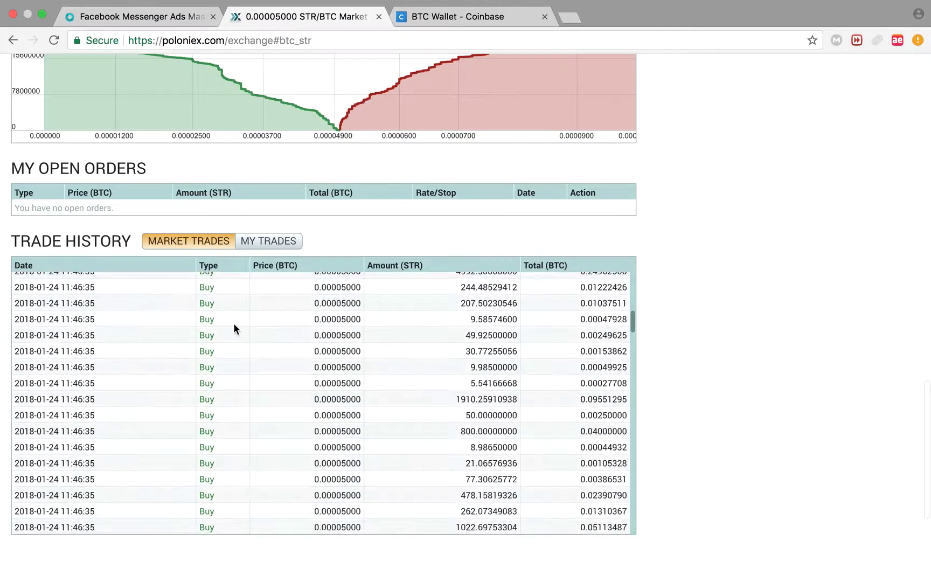
scroll(234, 324, "down", 10)
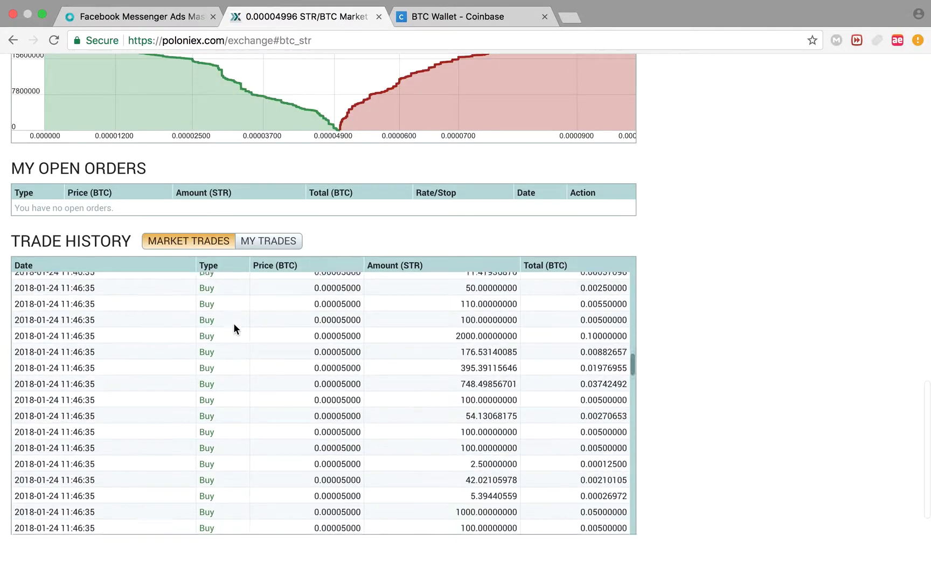
scroll(238, 340, "down", 10)
scroll(237, 340, "down", 10)
scroll(237, 339, "down", 6)
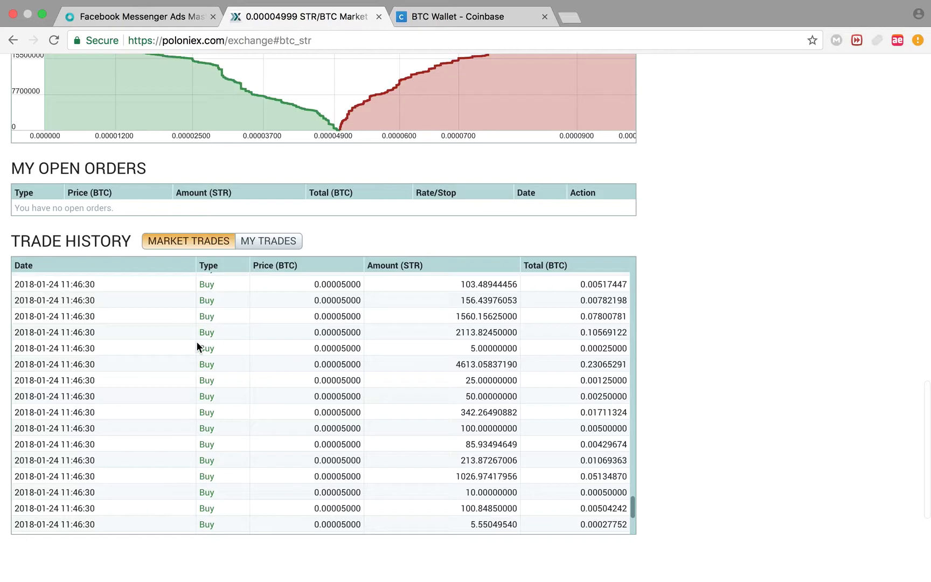
scroll(221, 305, "down", 5)
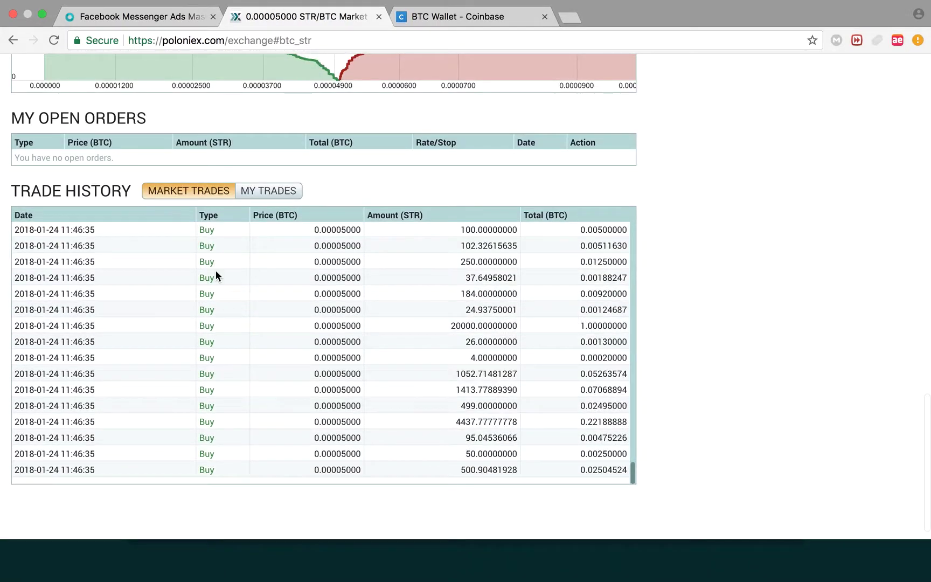
scroll(217, 273, "down", 5)
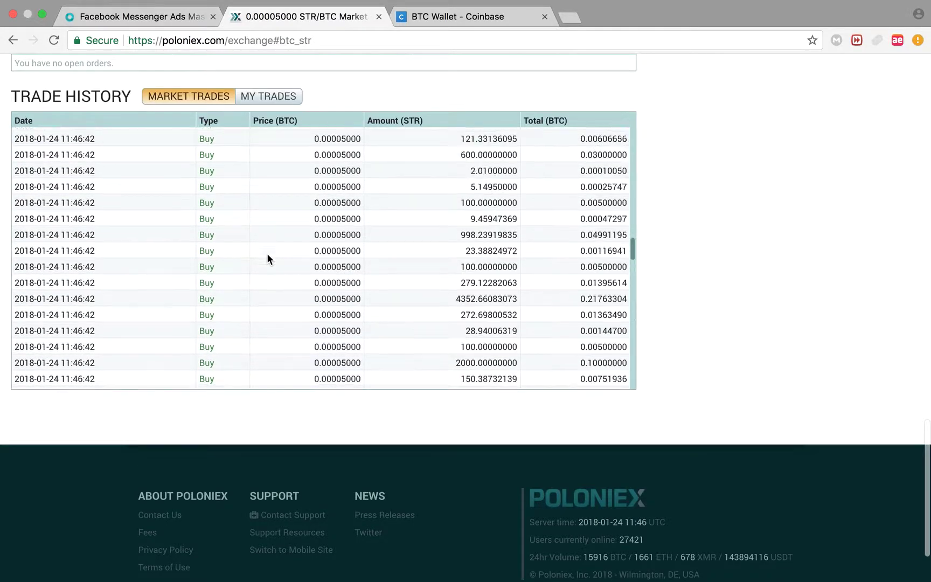
scroll(270, 303, "down", 5)
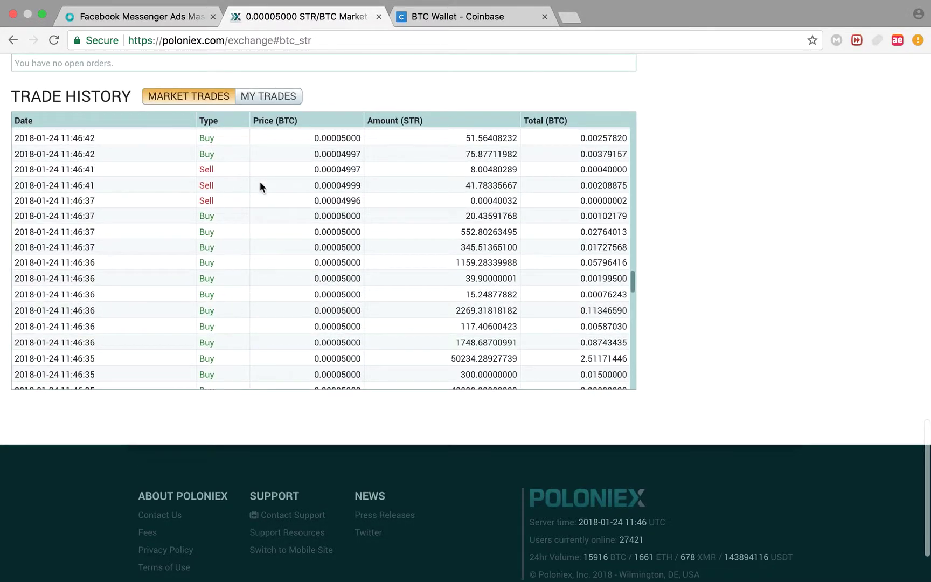
scroll(259, 185, "up", 5)
scroll(260, 169, "up", 10)
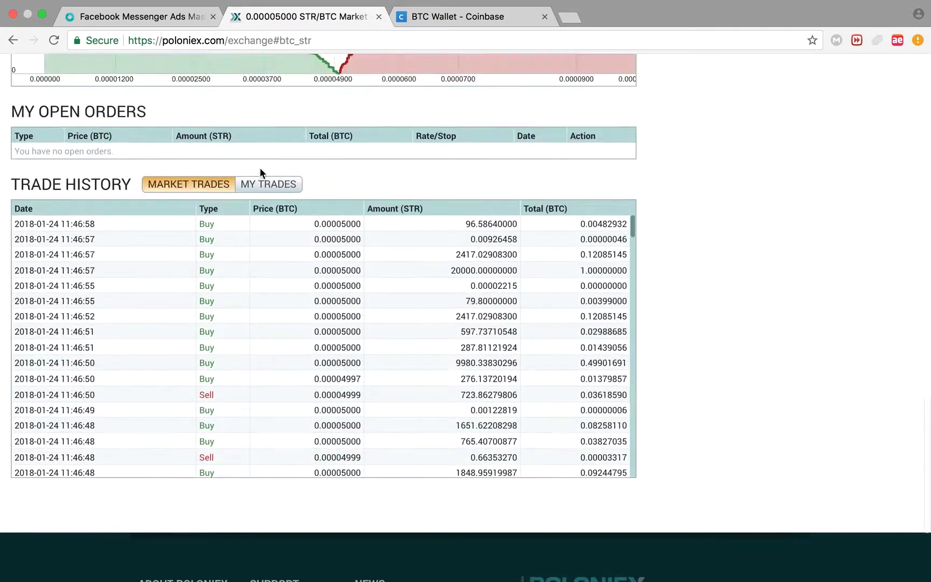
scroll(239, 327, "up", 5)
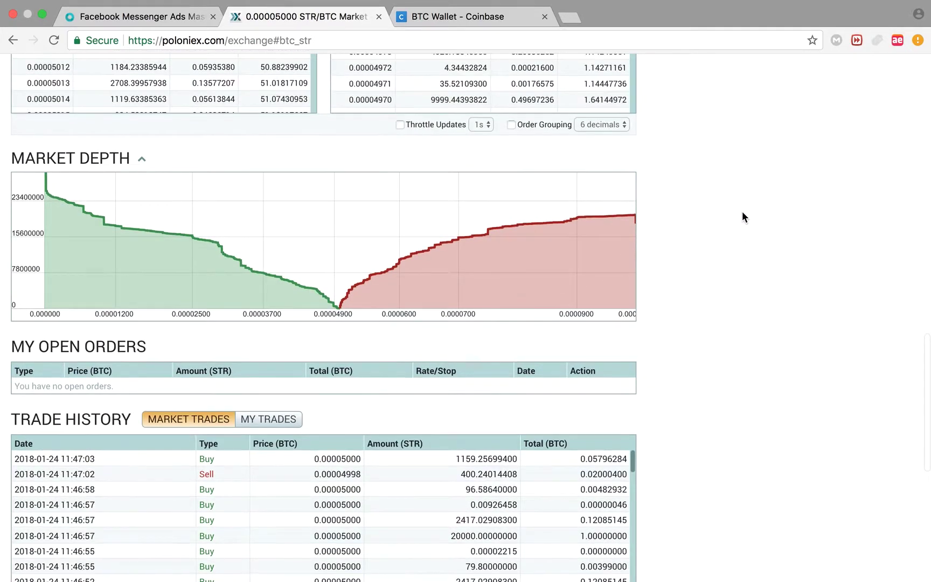
scroll(744, 214, "up", 6)
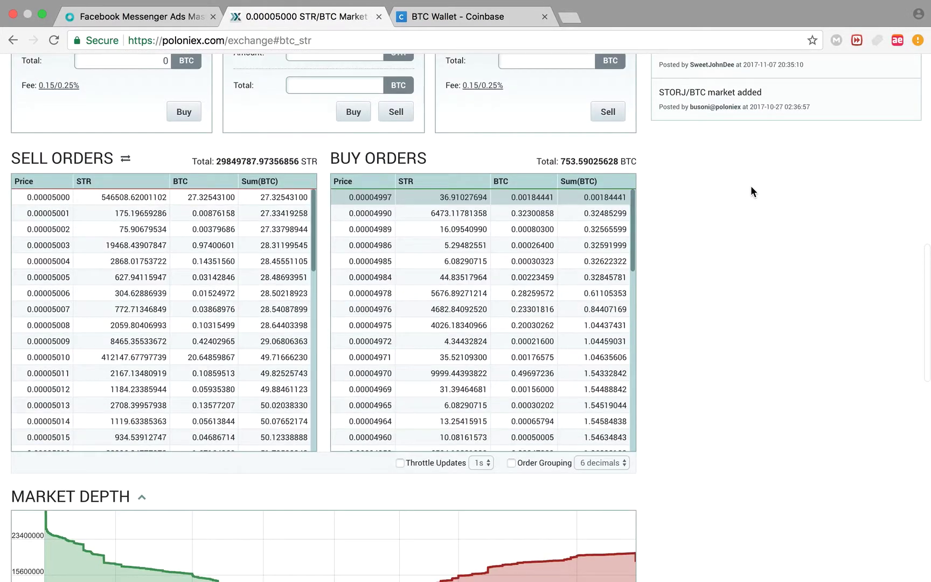
scroll(751, 205, "up", 8)
Turn Fibonacci levels on and then off again in the chart's indicator options.
scroll(718, 125, "up", 3)
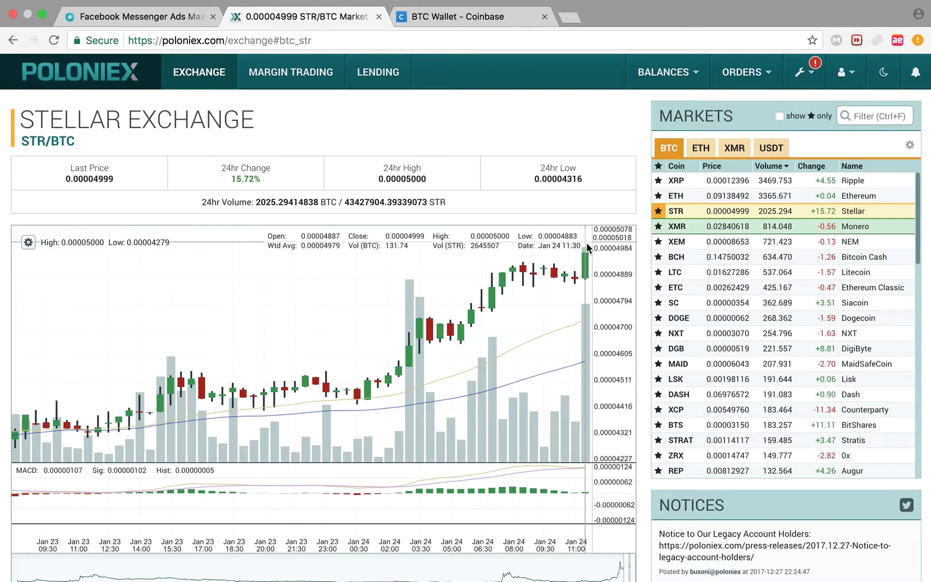
left_click(28, 244)
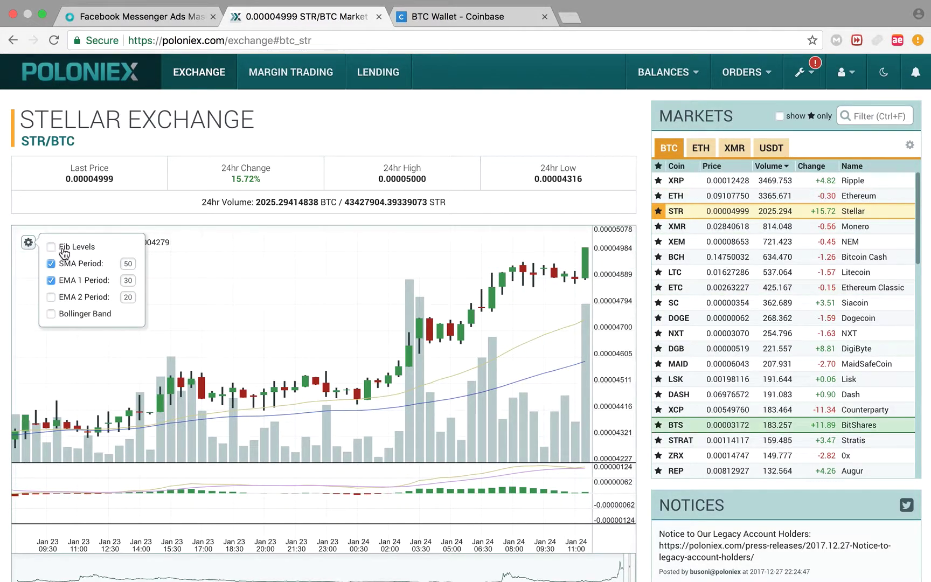
left_click(52, 247)
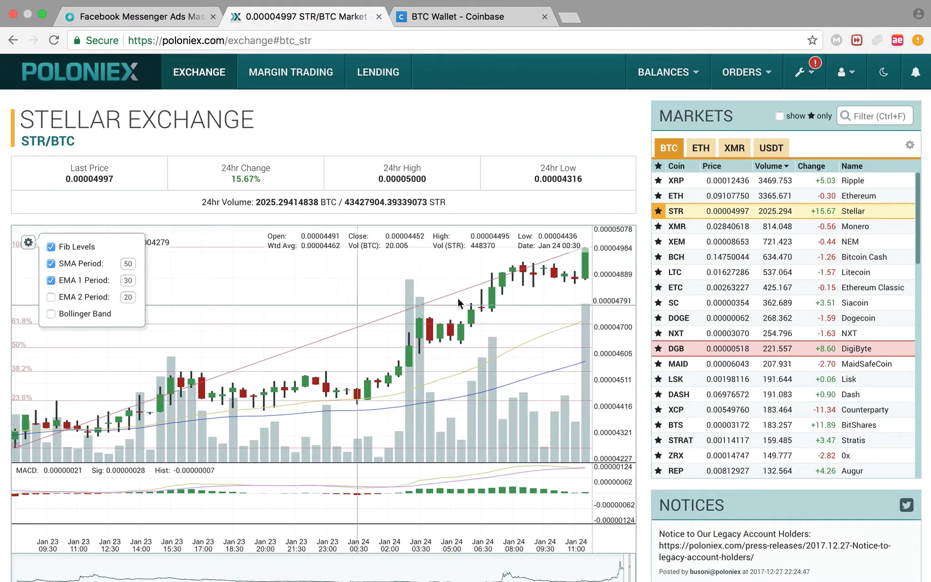
left_click(51, 247)
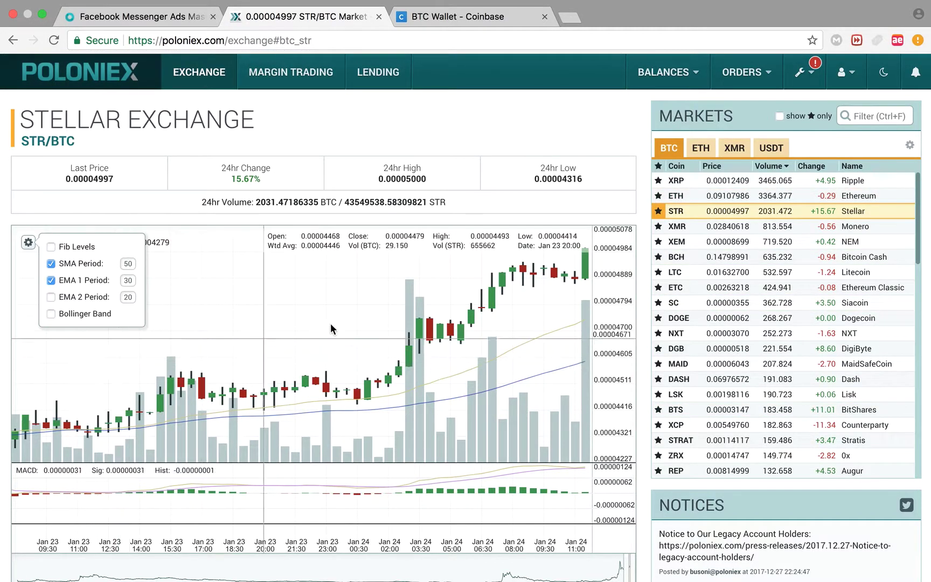
Try 2-hour, 4-hour and 1-day candles, then settle on 5-minute candles over a 1-month range.
scroll(689, 316, "down", 10)
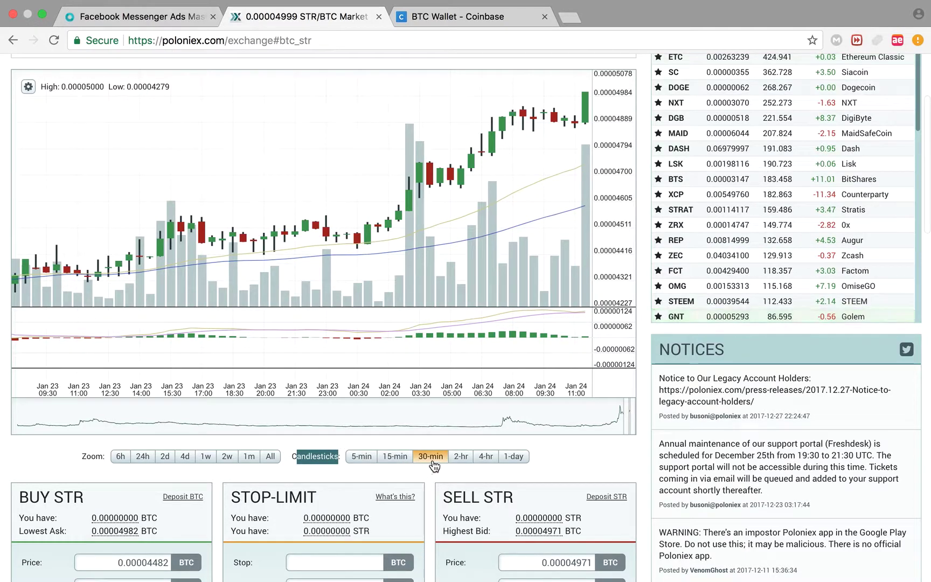
left_click(462, 458)
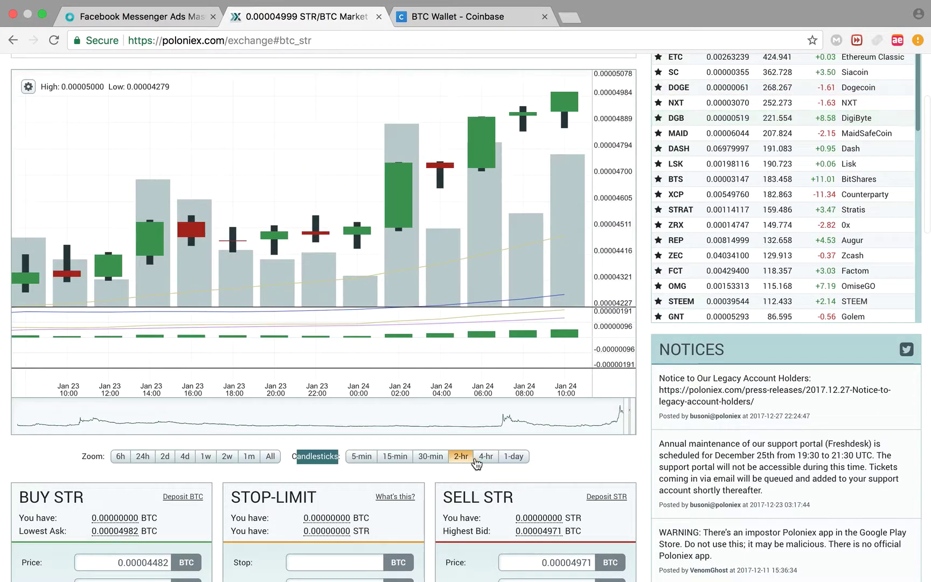
left_click(486, 459)
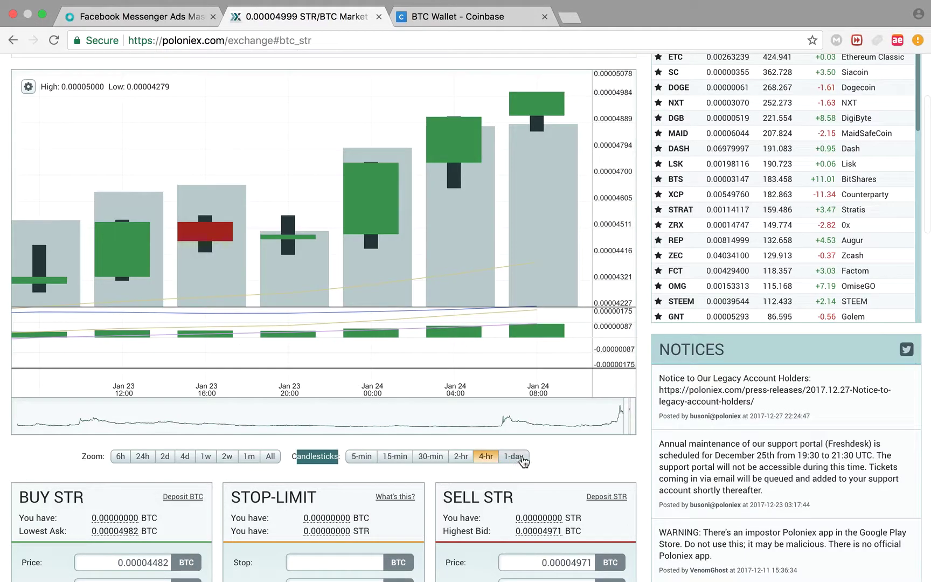
left_click(521, 458)
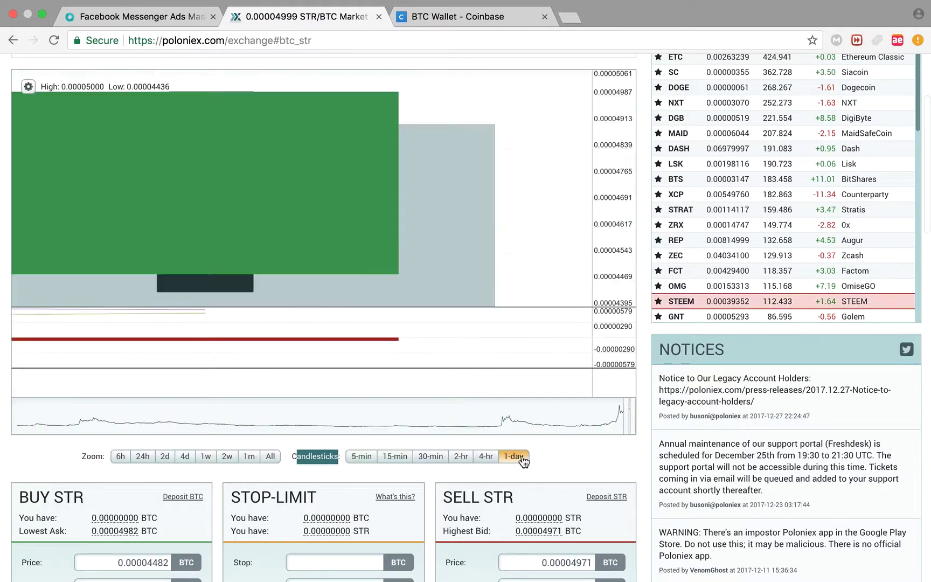
left_click(361, 459)
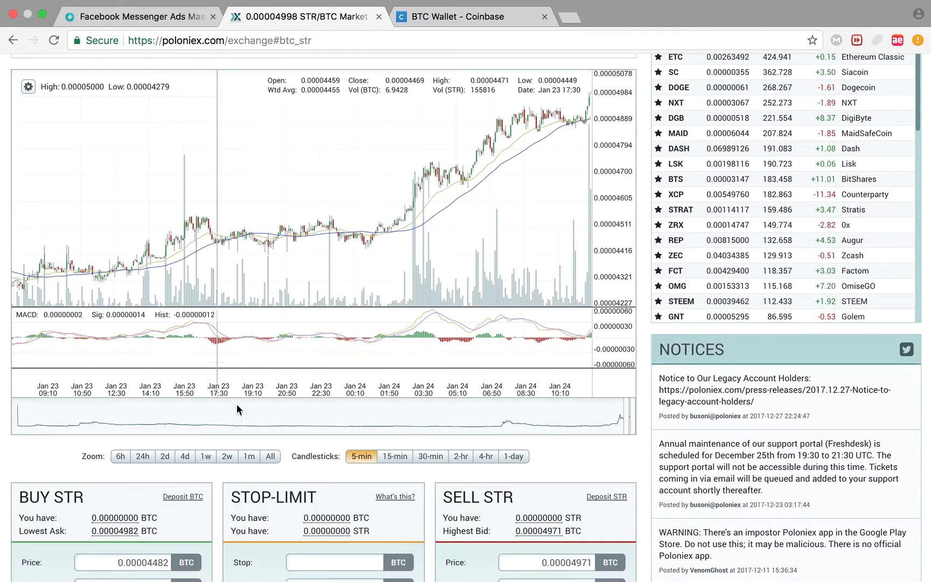
left_click(246, 458)
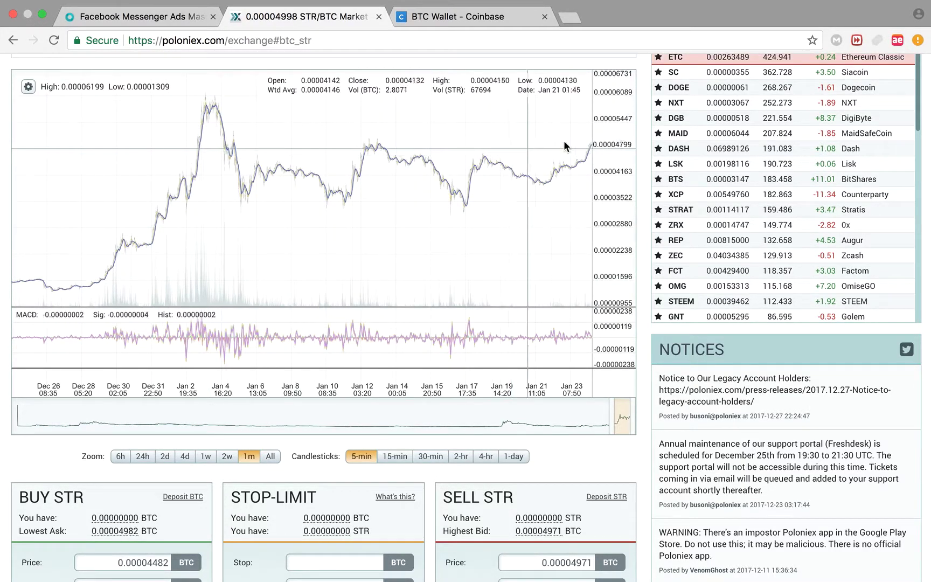
Check Fib Levels in the chart's gear menu to overlay retracement levels on the one-month chart.
left_click(29, 88)
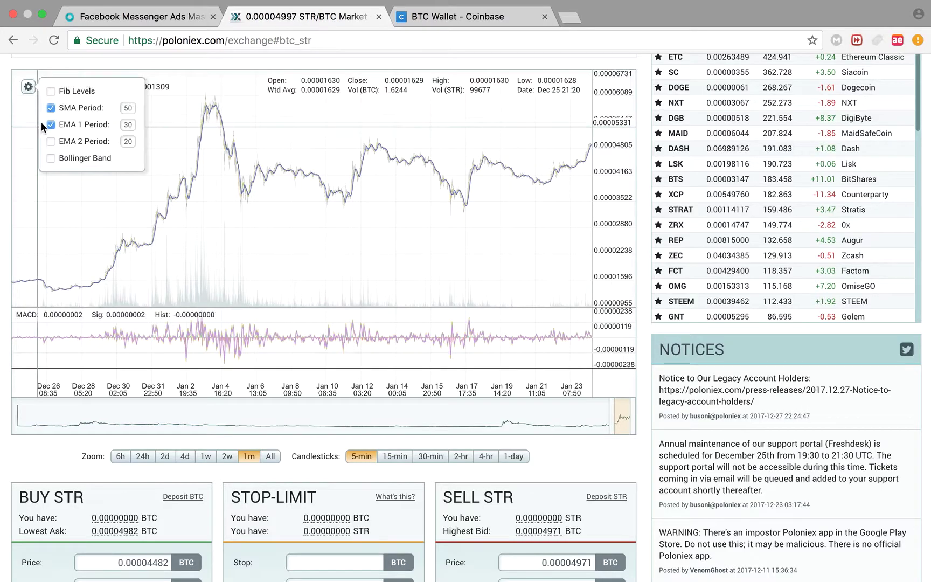
left_click(52, 91)
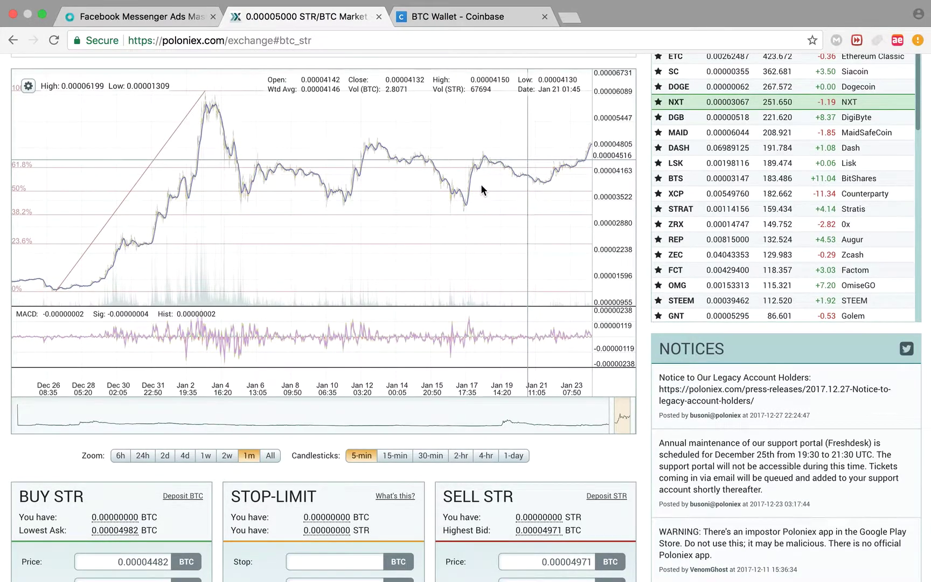
scroll(481, 184, "down", 3)
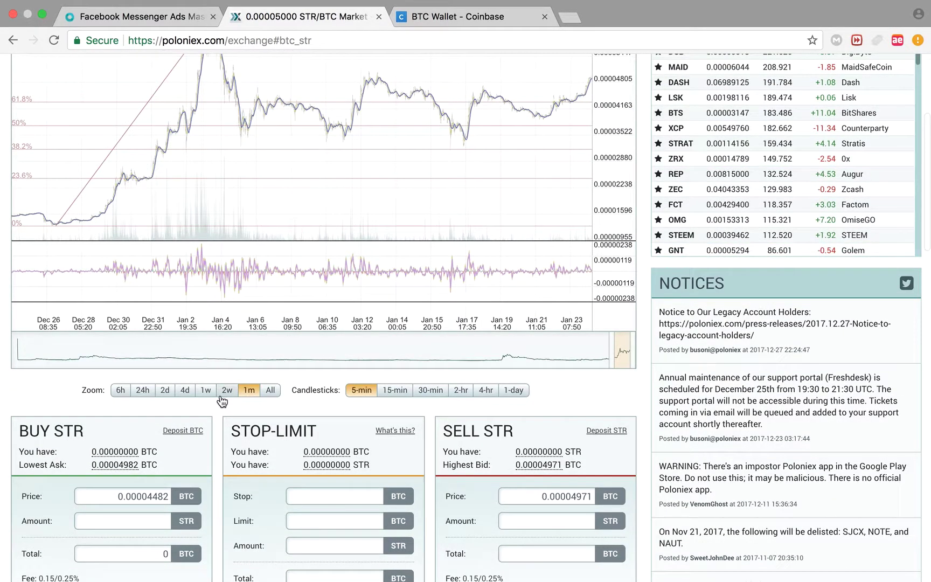
Zoom the chart through 2w and 1w down to 4d, then review the indicator settings.
left_click(227, 390)
scroll(265, 287, "up", 3)
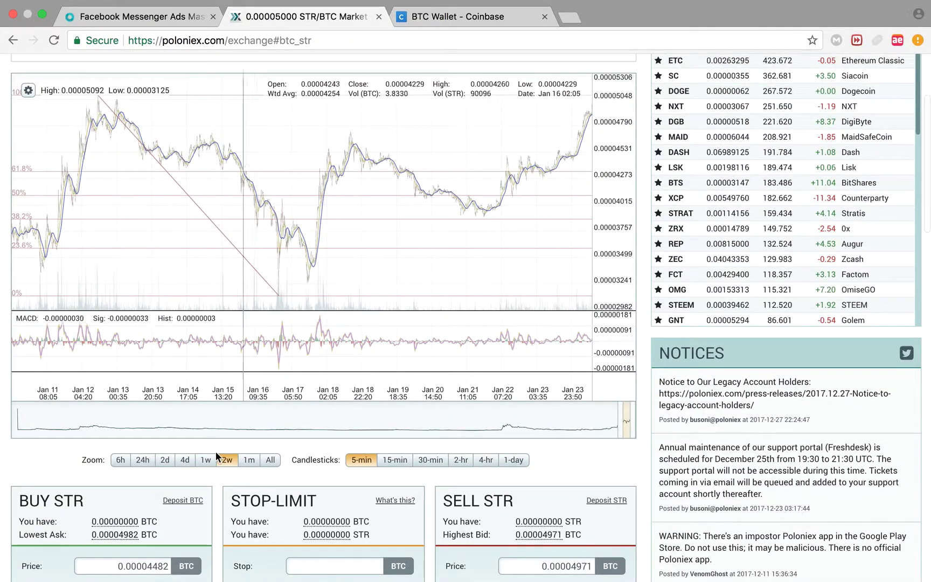
left_click(206, 462)
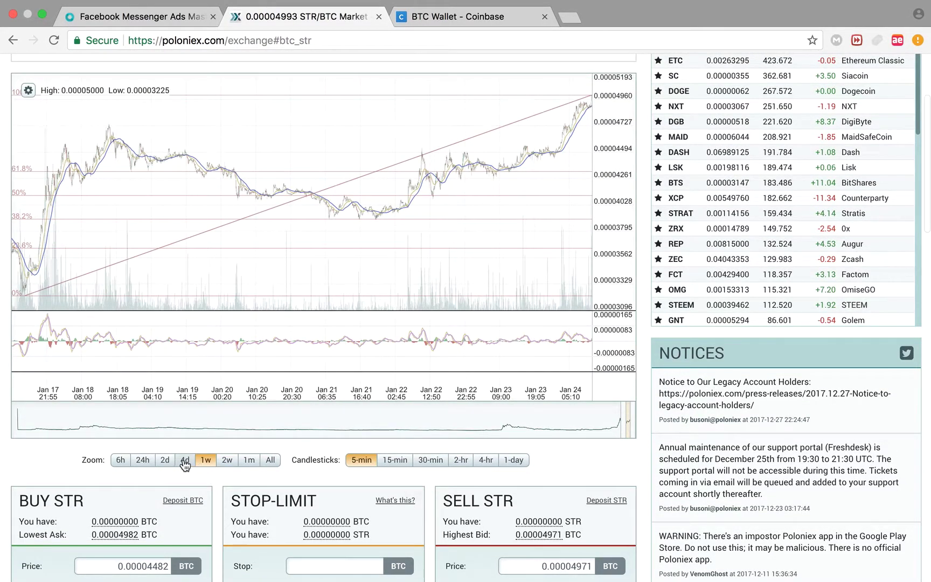
left_click(184, 462)
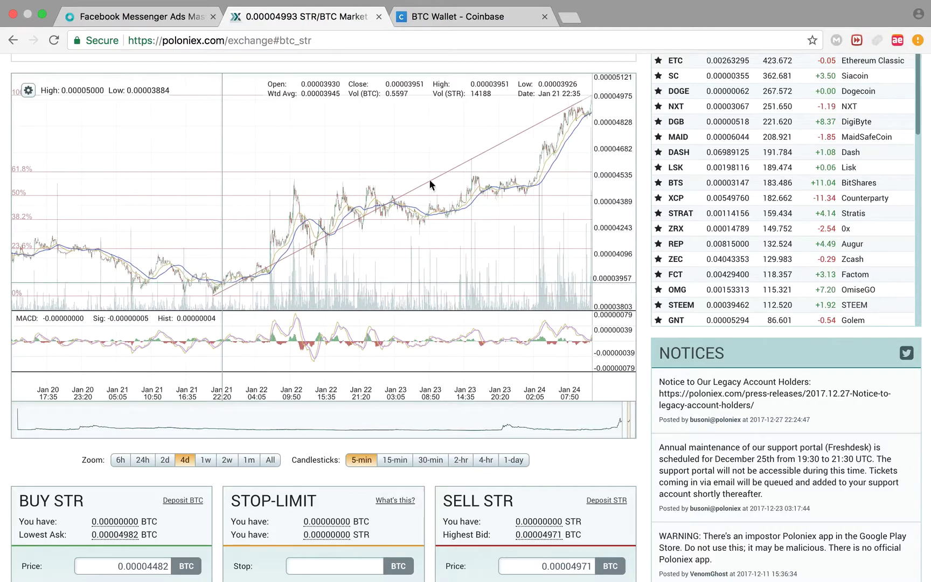
left_click(28, 91)
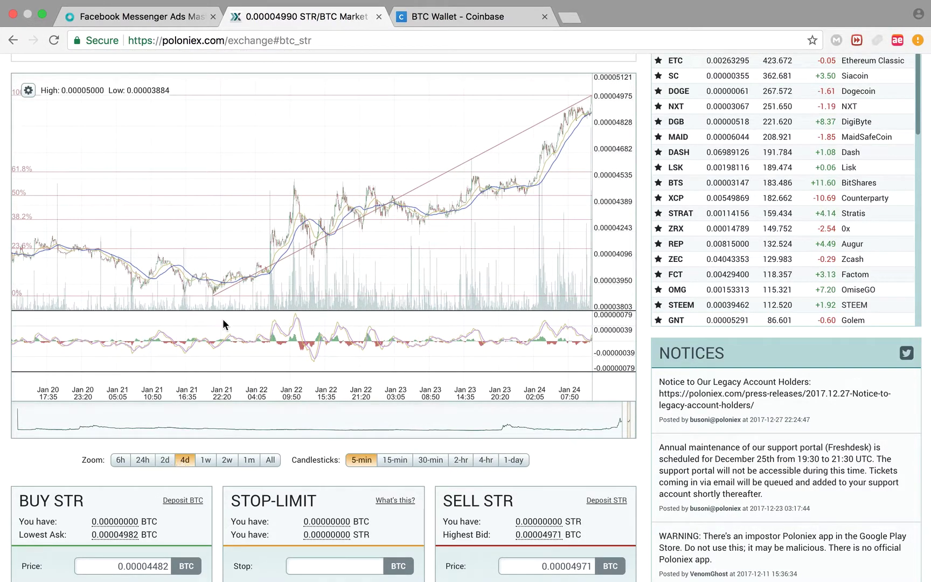
scroll(695, 86, "up", 1)
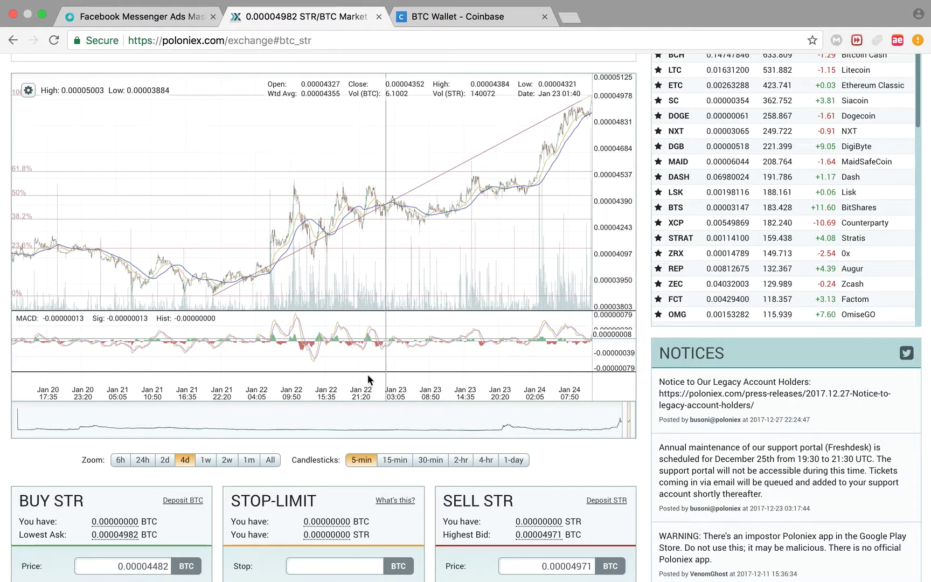
Zoom through 2d and 24h to a 6h range and switch to 15-minute candles.
scroll(376, 358, "down", 3)
left_click(165, 381)
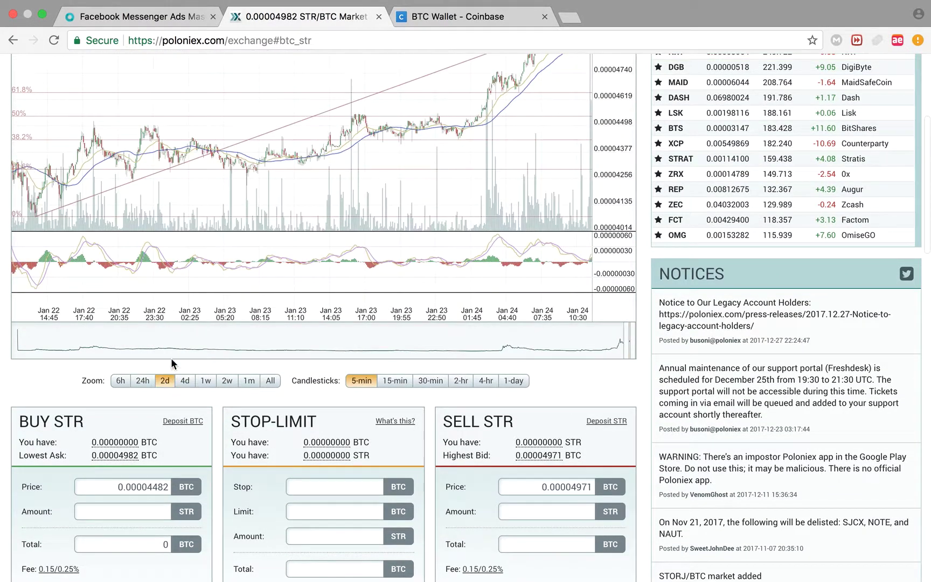
scroll(170, 410, "up", 3)
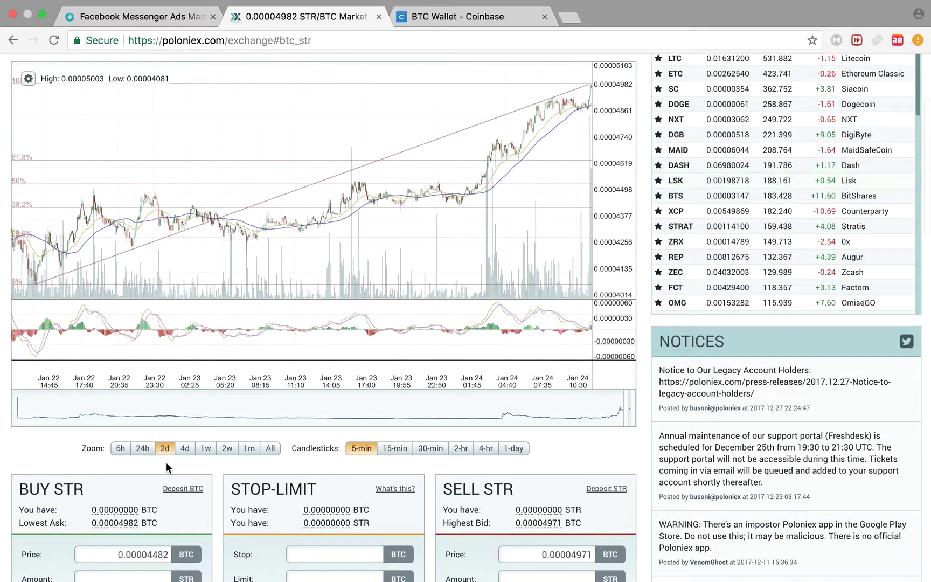
left_click(141, 451)
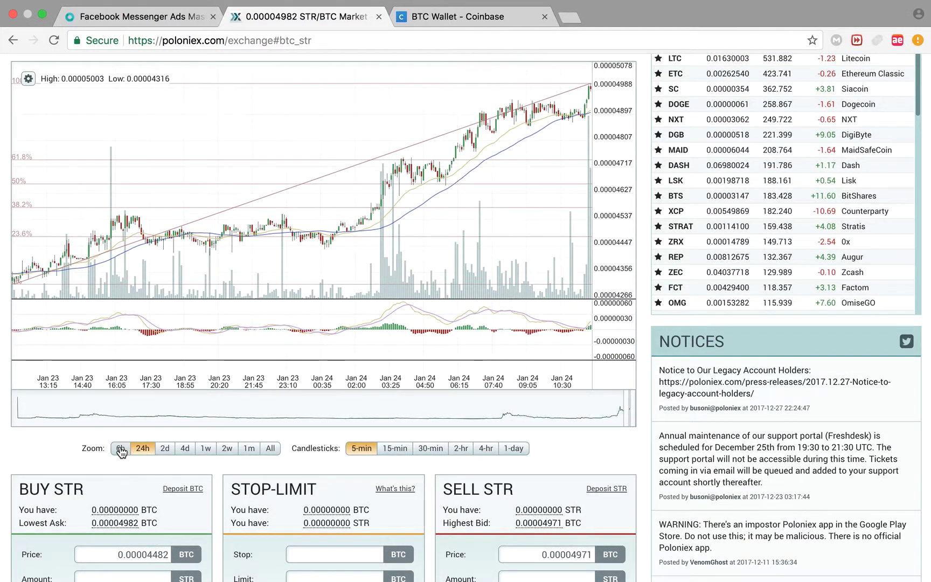
left_click(121, 450)
scroll(191, 347, "up", 2)
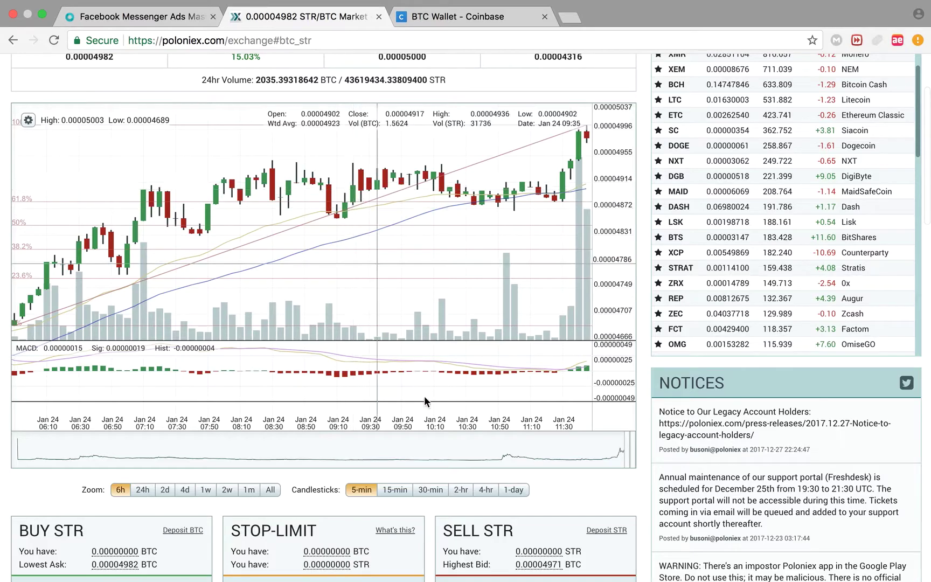
left_click(388, 492)
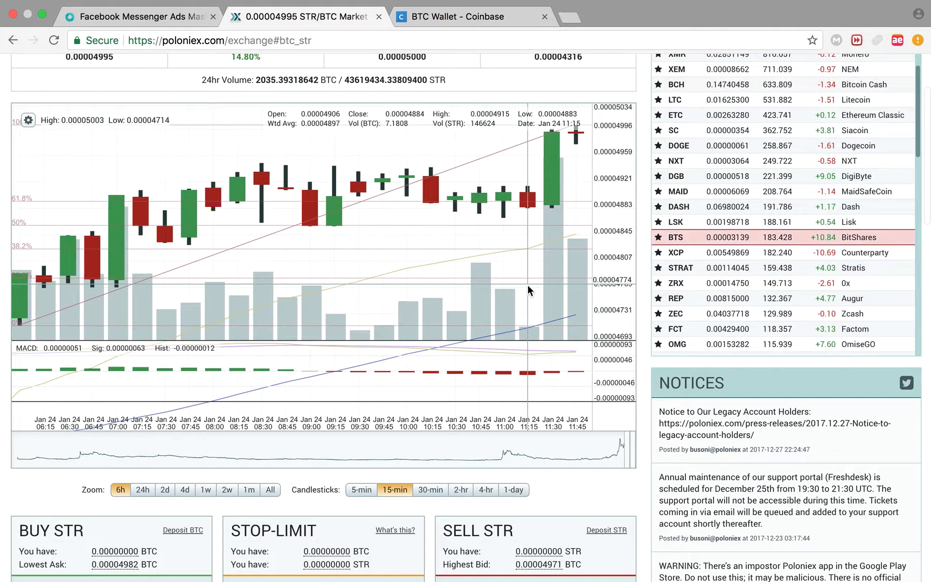
Scroll down through the older Trade History entries, then back up toward the candlestick chart.
scroll(677, 351, "down", 3)
scroll(677, 352, "down", 10)
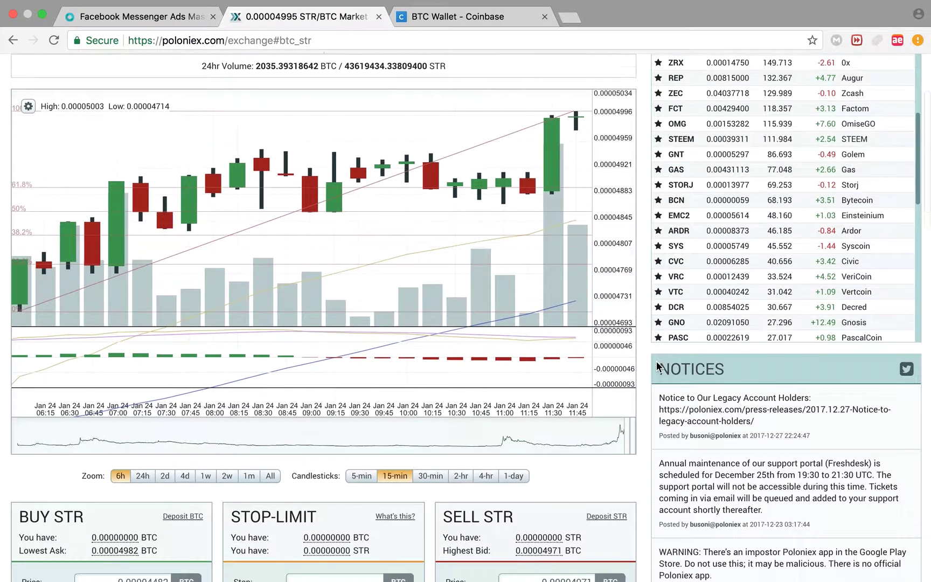
scroll(669, 387, "down", 10)
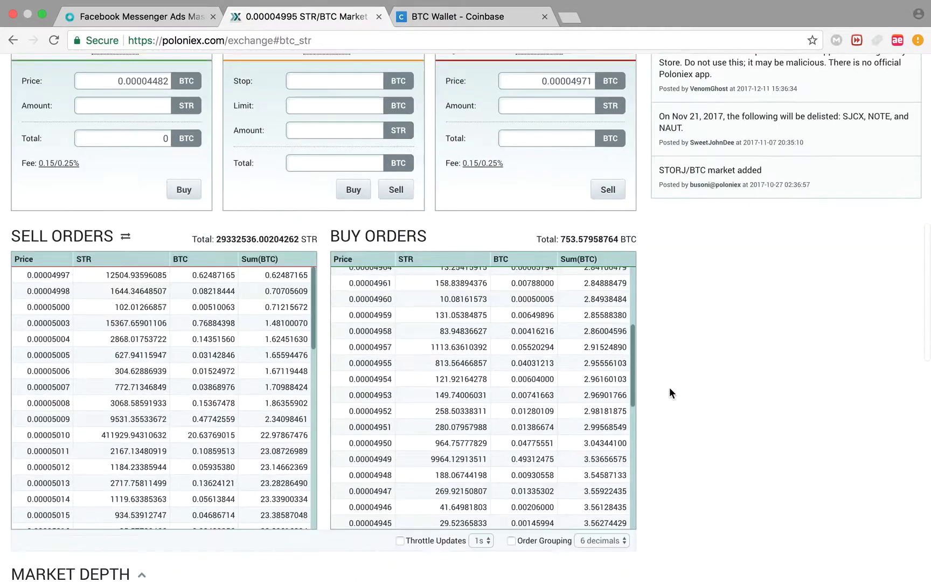
scroll(366, 358, "up", 3)
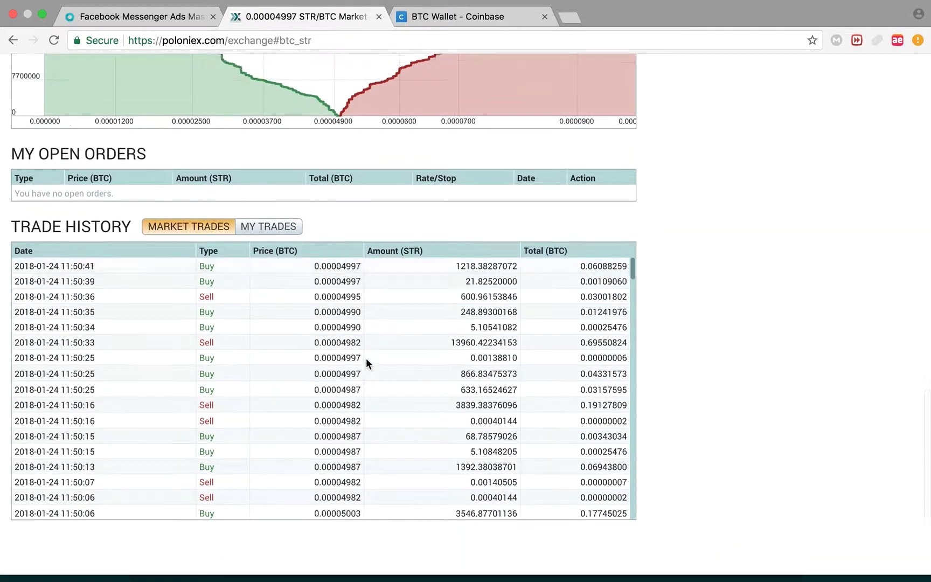
scroll(368, 351, "down", 15)
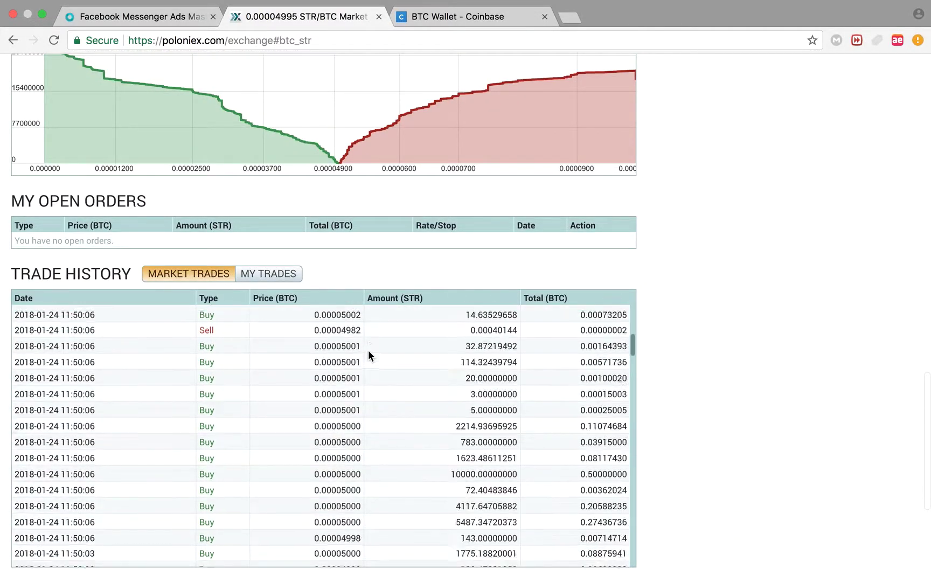
scroll(368, 352, "down", 2)
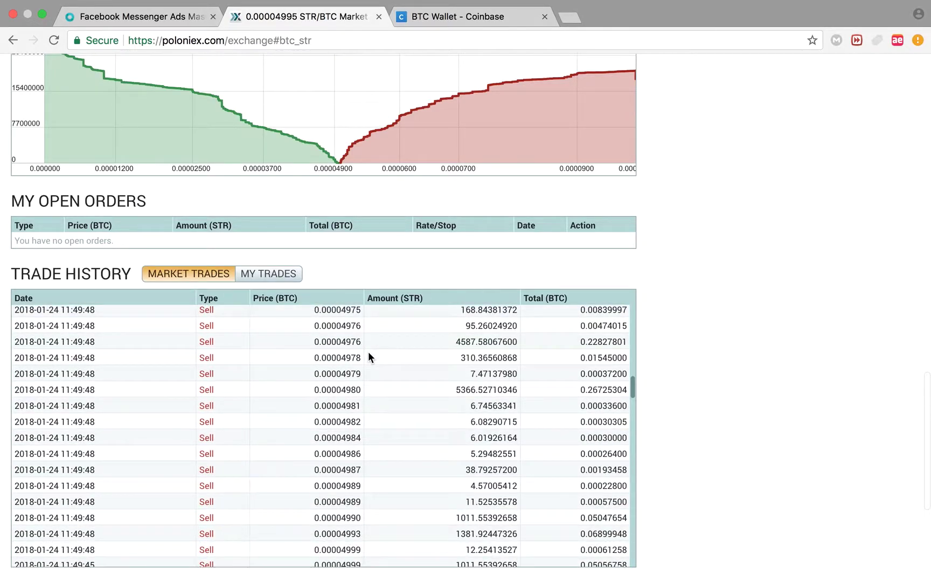
scroll(212, 412, "down", 5)
scroll(216, 418, "down", 15)
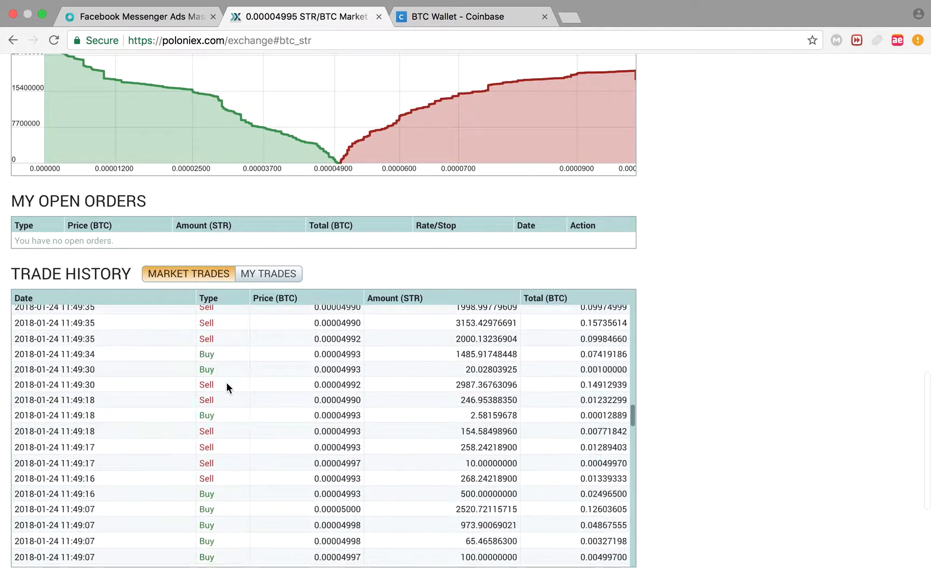
scroll(233, 462, "down", 20)
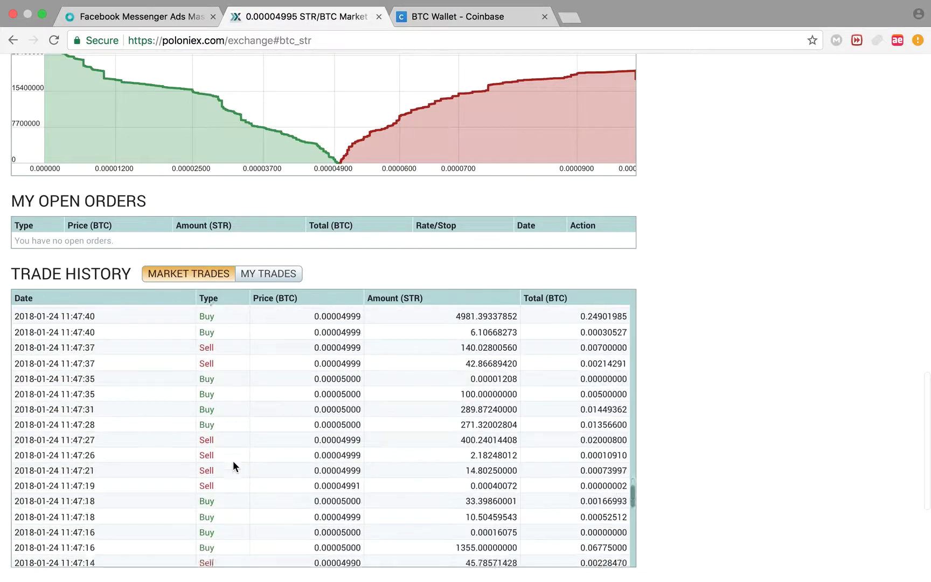
scroll(233, 460, "down", 8)
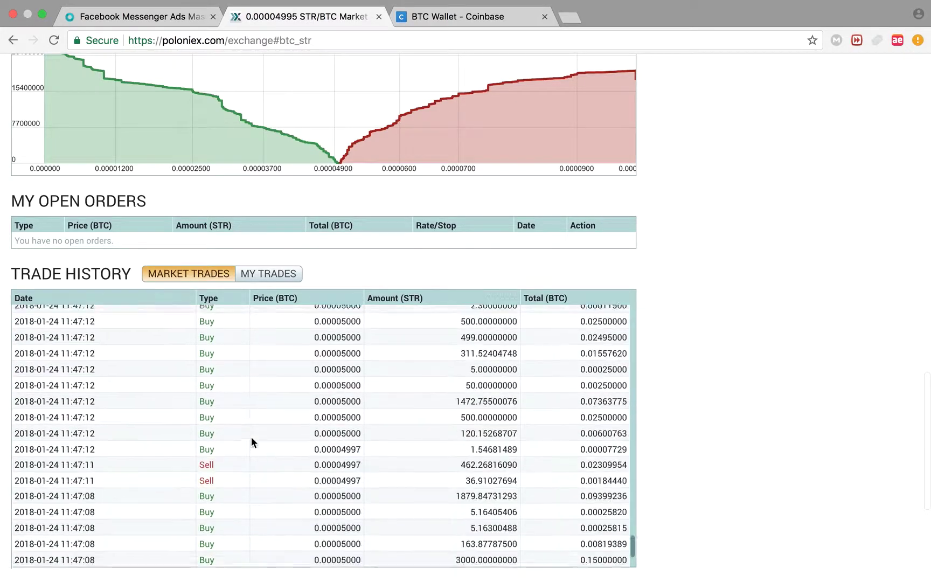
scroll(251, 441, "up", 8)
scroll(227, 384, "up", 10)
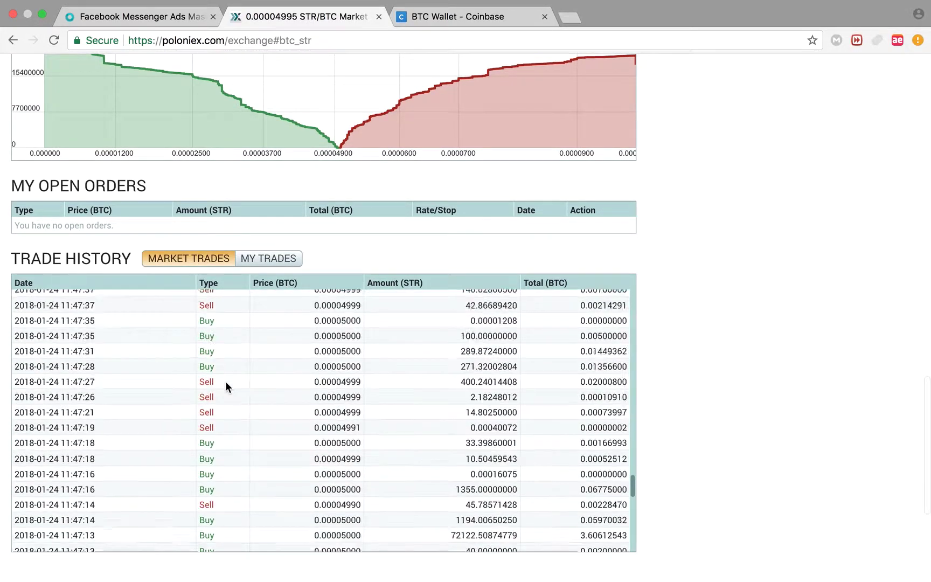
scroll(102, 345, "up", 8)
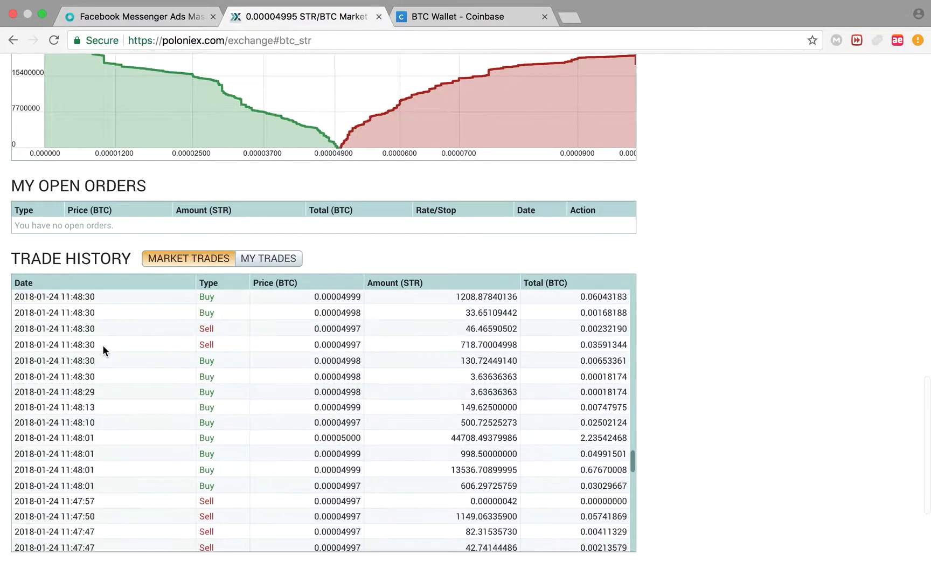
scroll(124, 373, "up", 10)
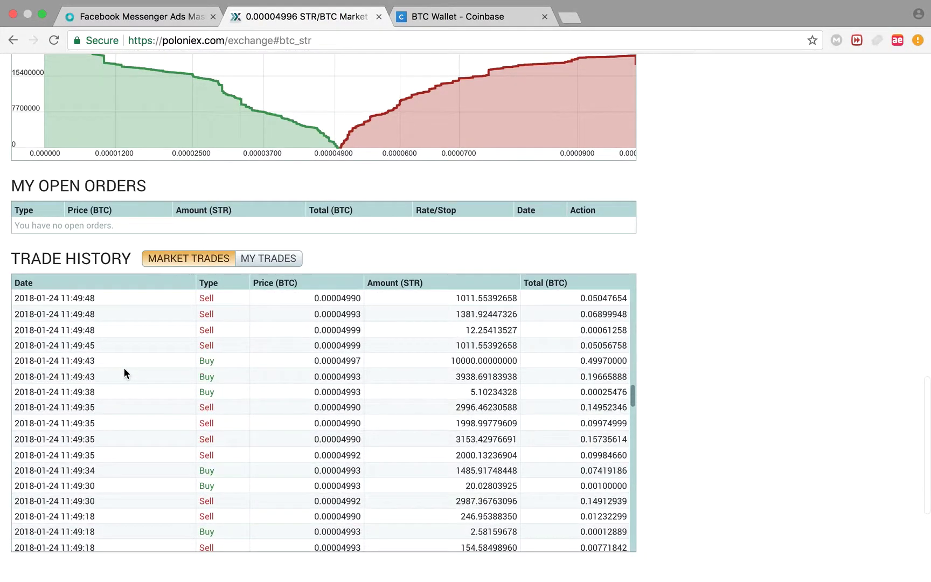
scroll(124, 373, "up", 5)
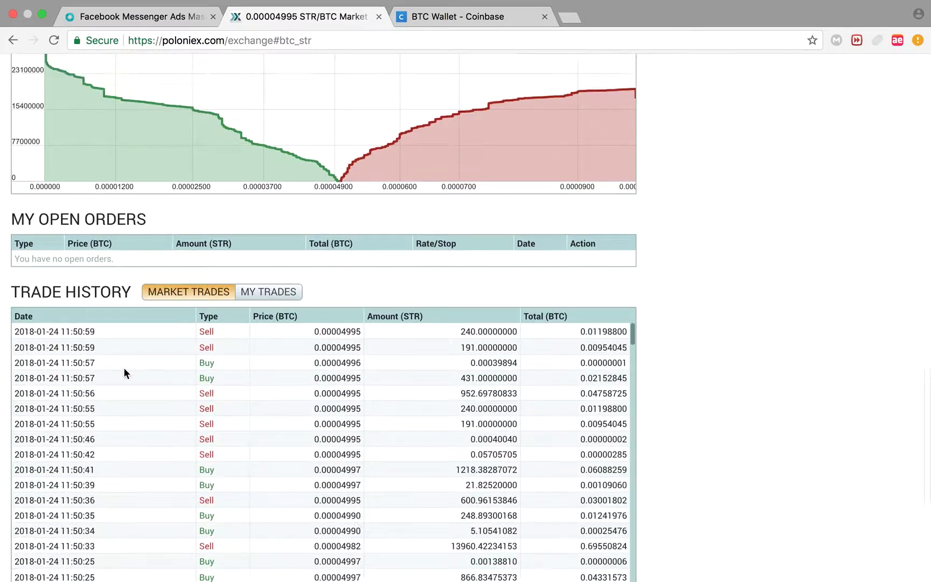
scroll(698, 251, "up", 15)
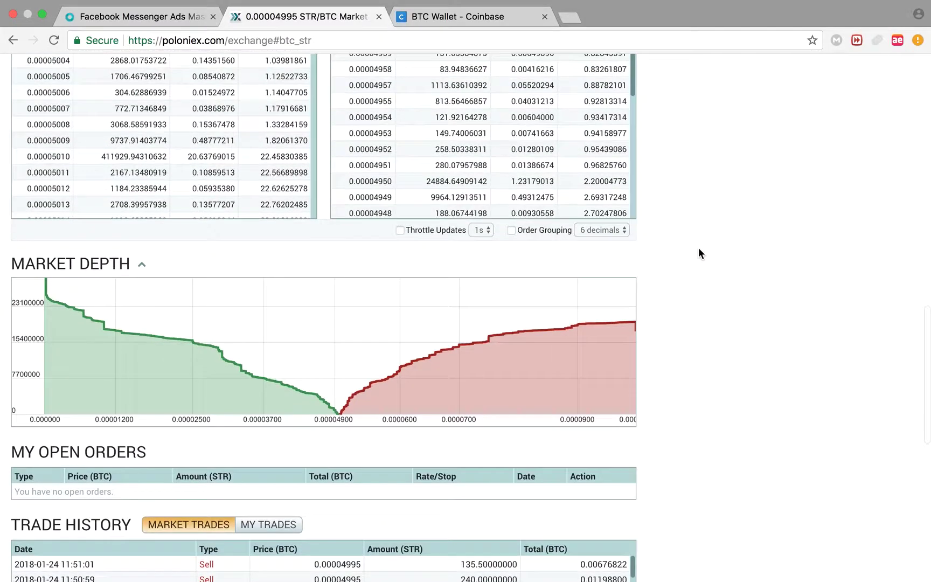
Return to the top of the page and read the latest 15-minute candle's OHLC values.
scroll(699, 249, "up", 12)
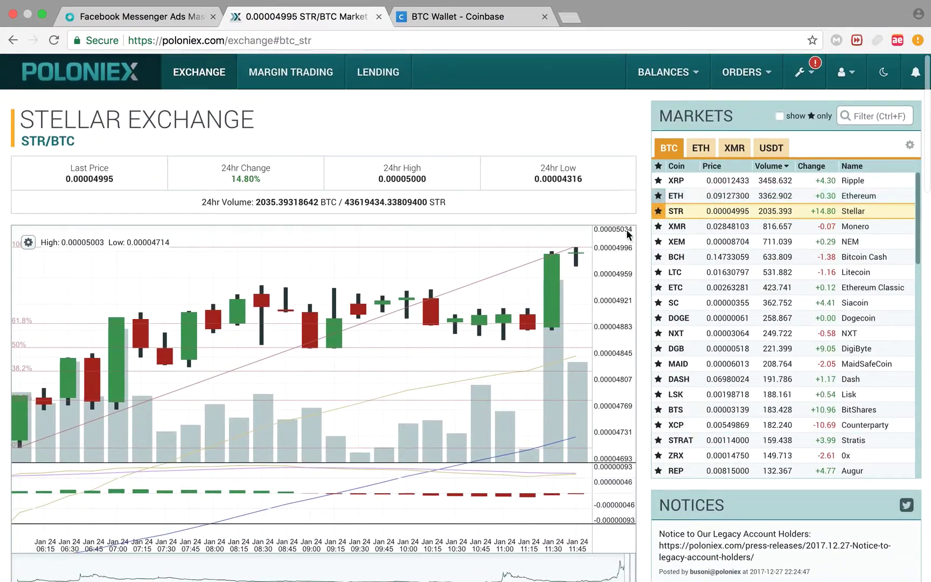
mouse_move(577, 257)
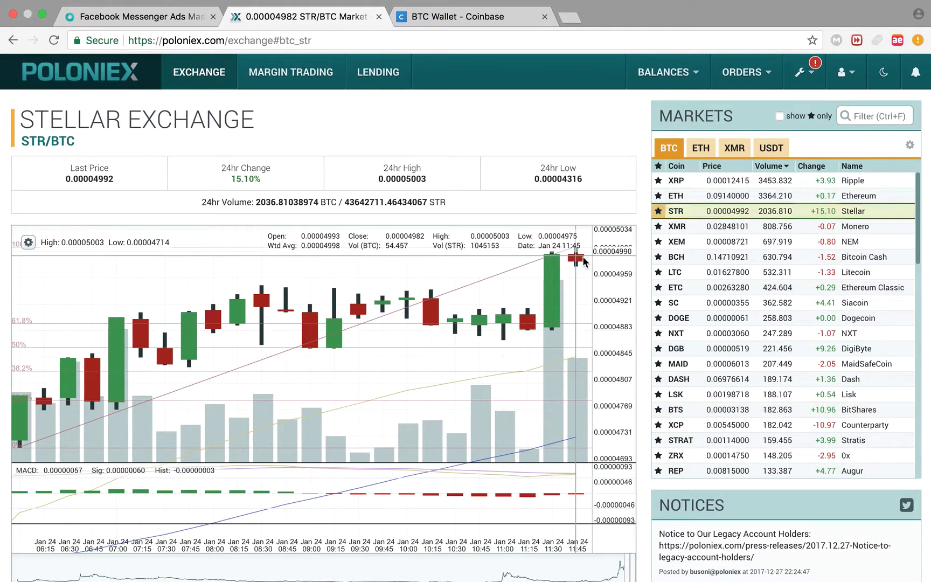
Scroll down to review the newest STR/BTC trades in Trade History.
scroll(639, 310, "down", 20)
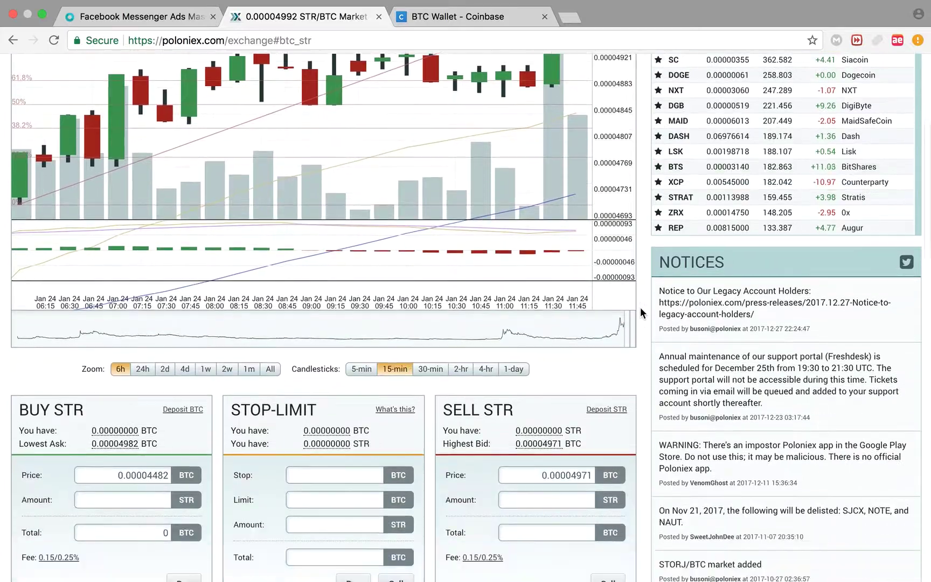
scroll(641, 312, "down", 4)
scroll(640, 312, "up", 1)
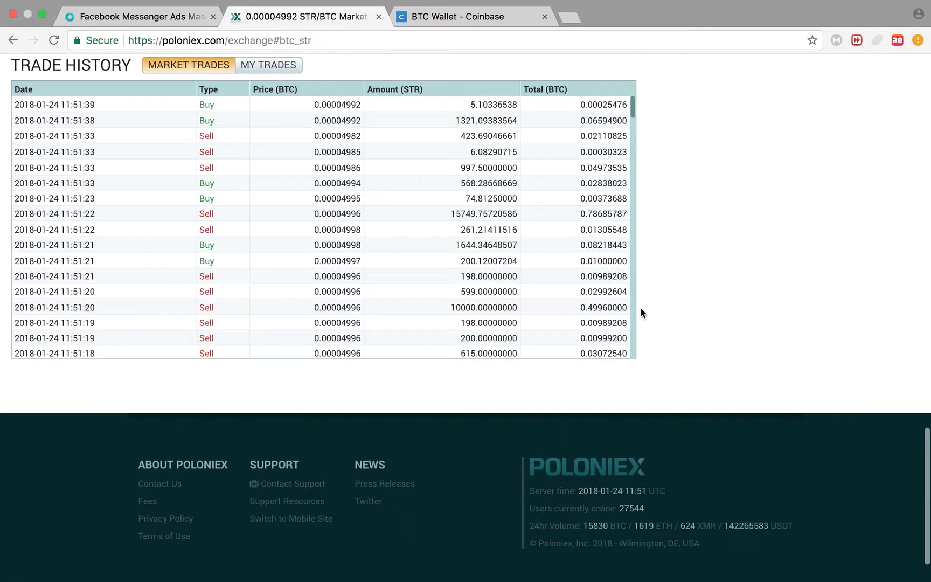
scroll(322, 213, "up", 1)
scroll(297, 277, "down", 5)
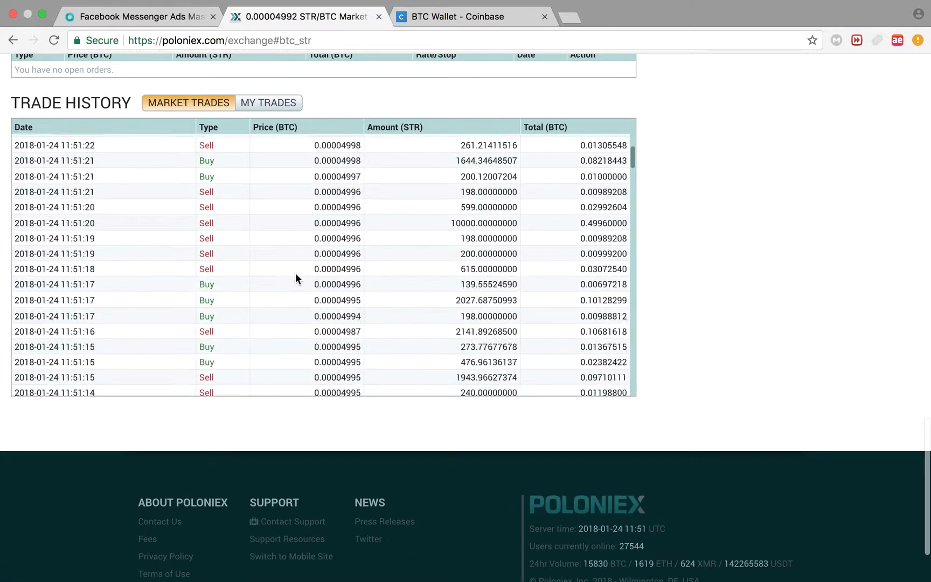
scroll(297, 277, "up", 6)
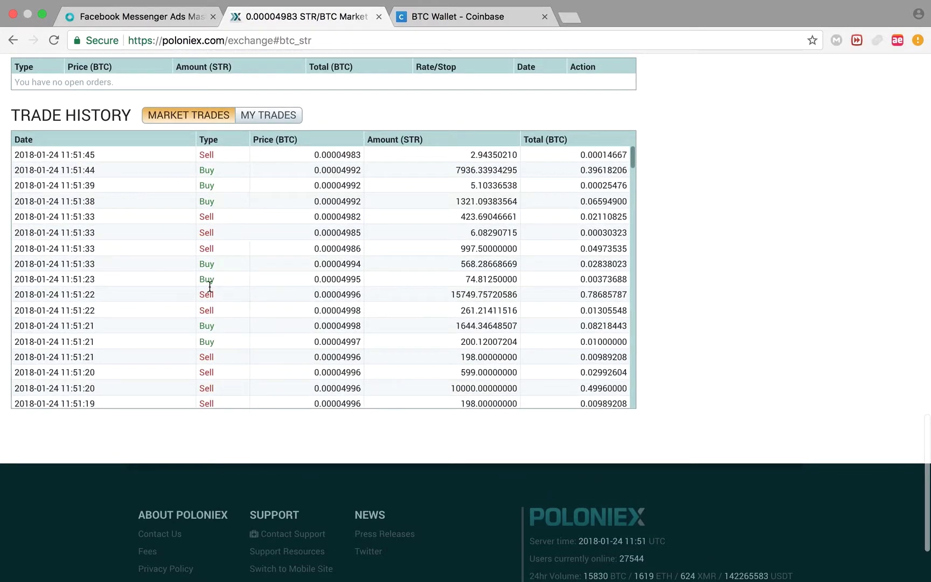
scroll(264, 299, "down", 10)
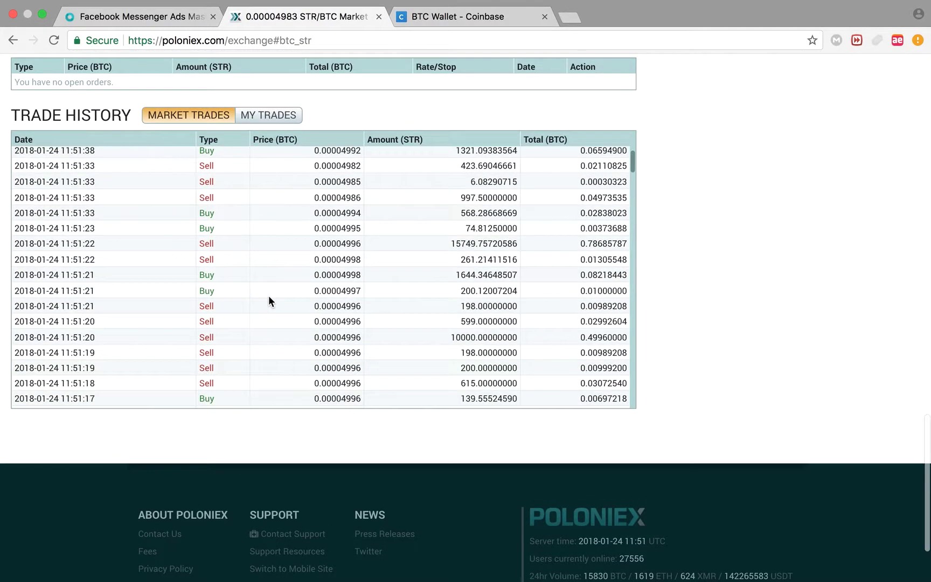
scroll(269, 299, "down", 3)
scroll(268, 300, "up", 20)
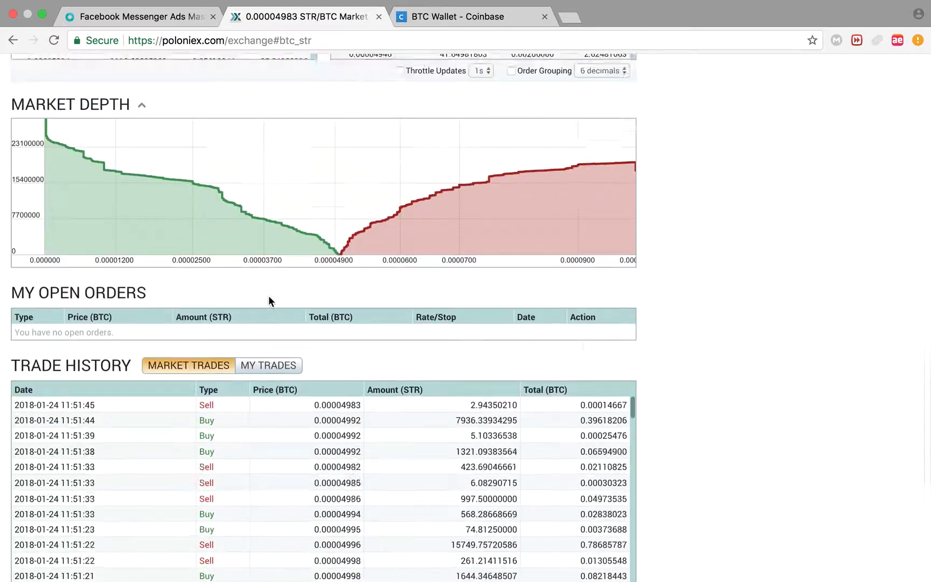
scroll(580, 279, "down", 1)
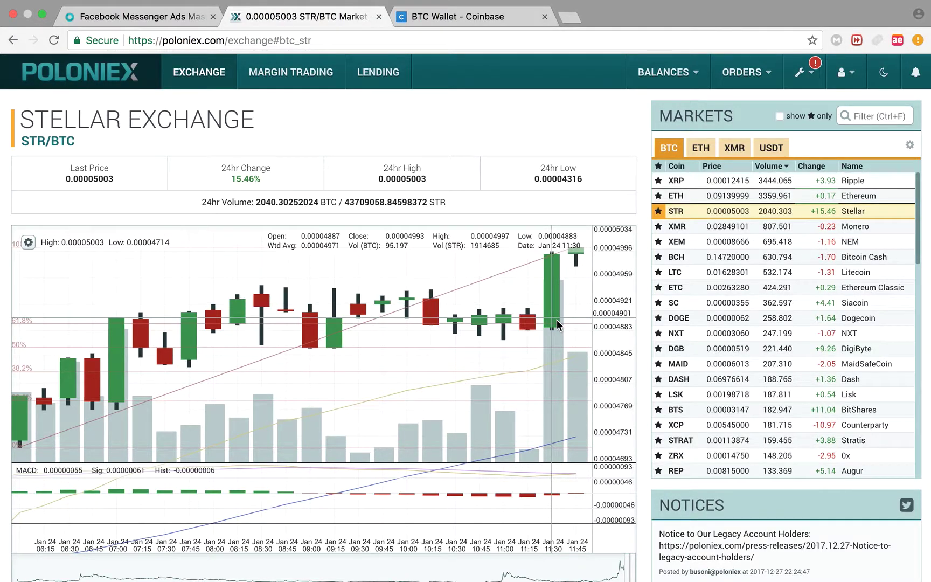
scroll(638, 257, "down", 10)
scroll(637, 263, "down", 12)
Go back to the top and read the last candlestick's price values.
scroll(638, 263, "up", 4)
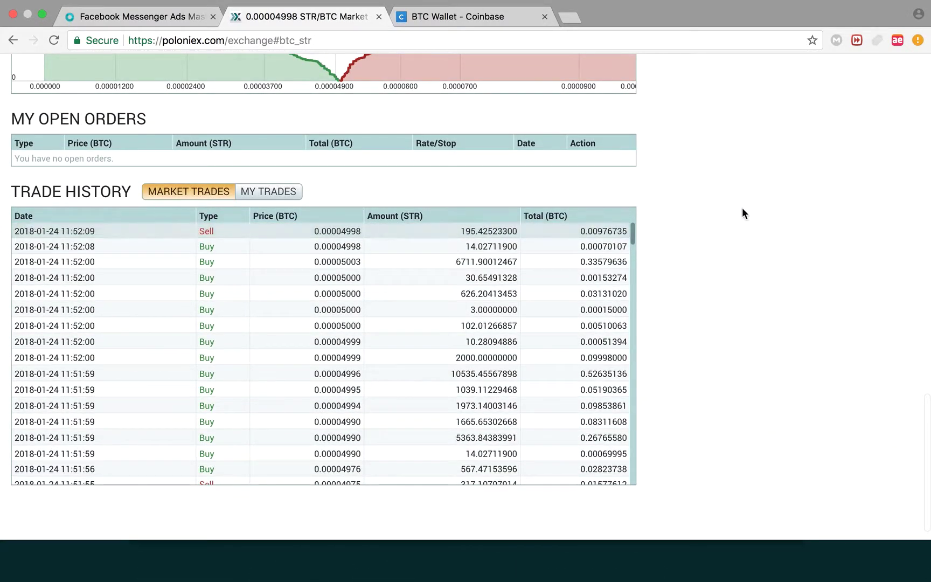
scroll(742, 210, "up", 10)
scroll(742, 209, "up", 10)
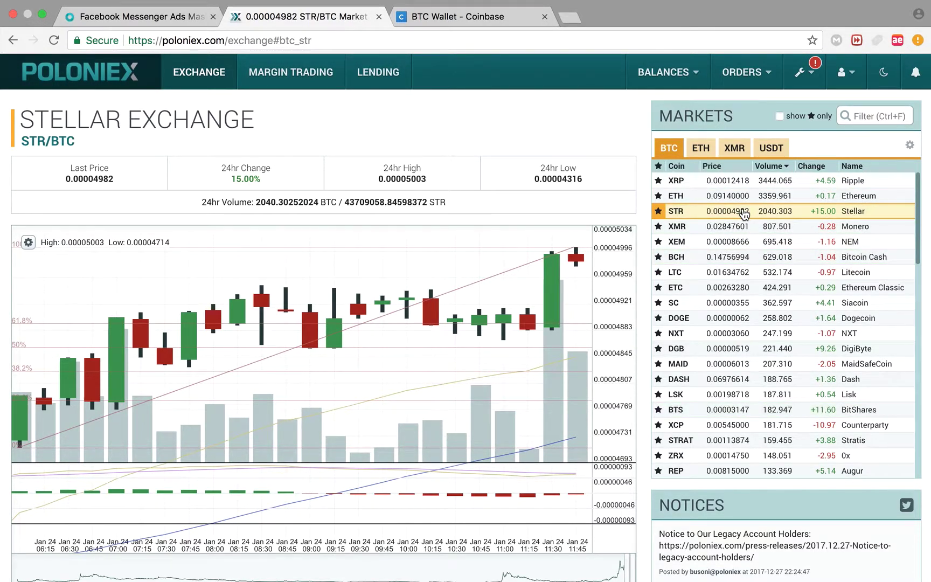
mouse_move(571, 262)
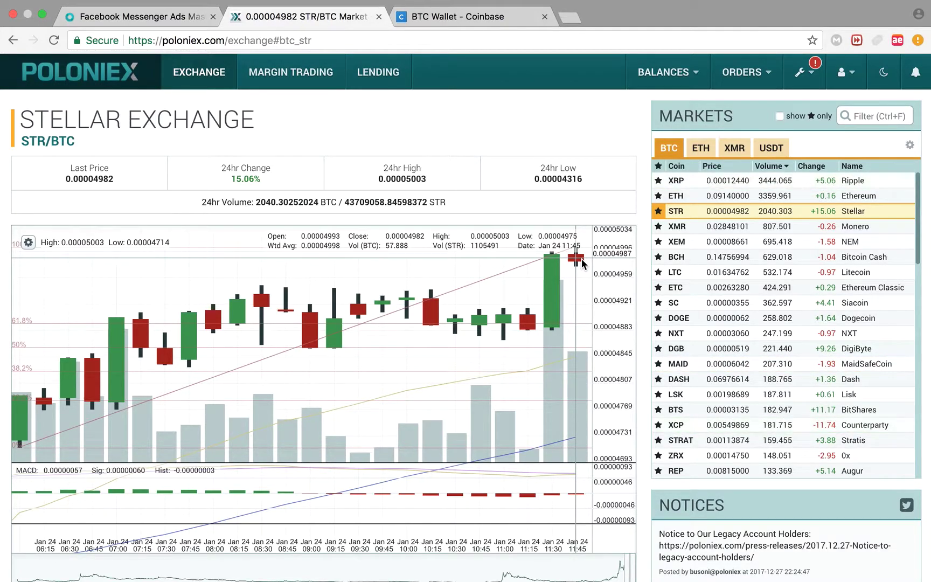
scroll(651, 264, "down", 10)
scroll(651, 266, "down", 15)
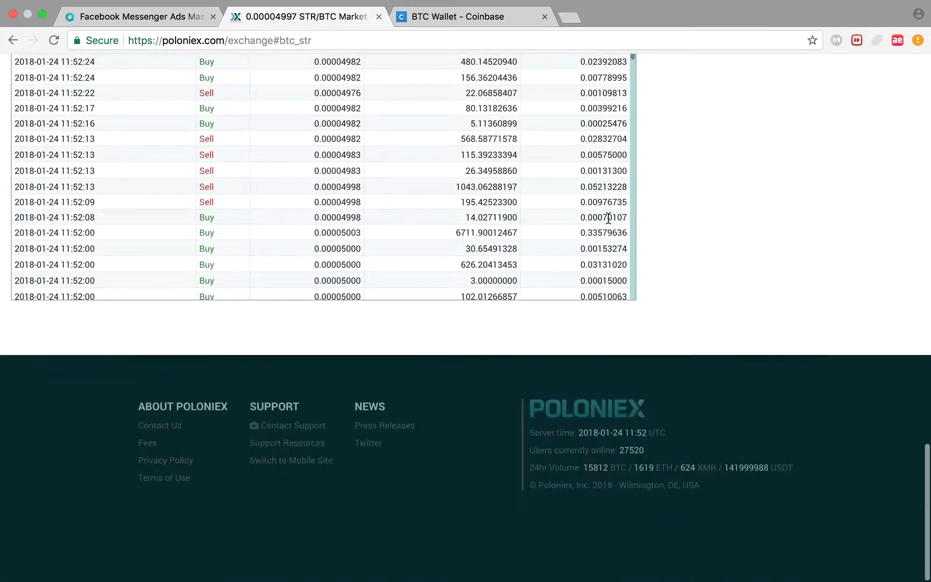
scroll(608, 217, "up", 3)
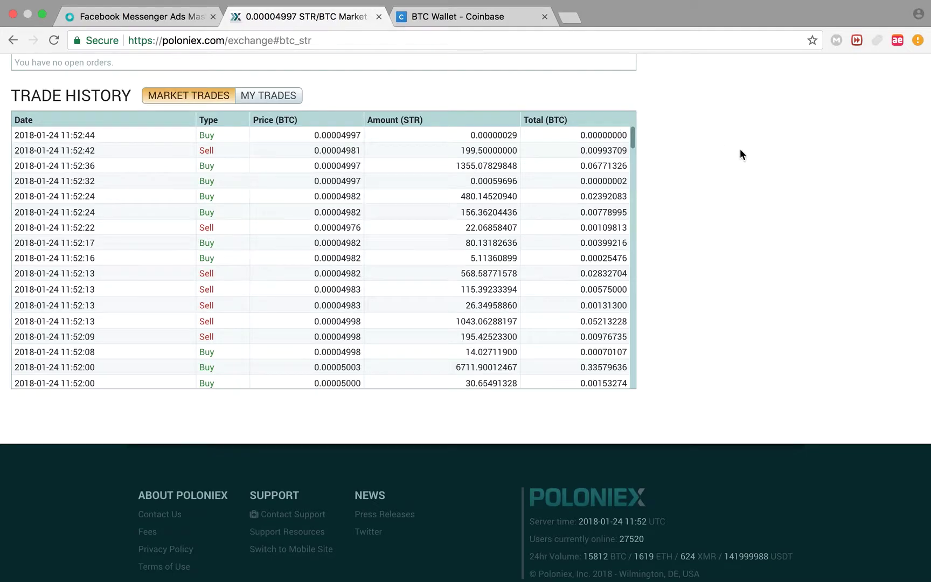
scroll(740, 149, "up", 10)
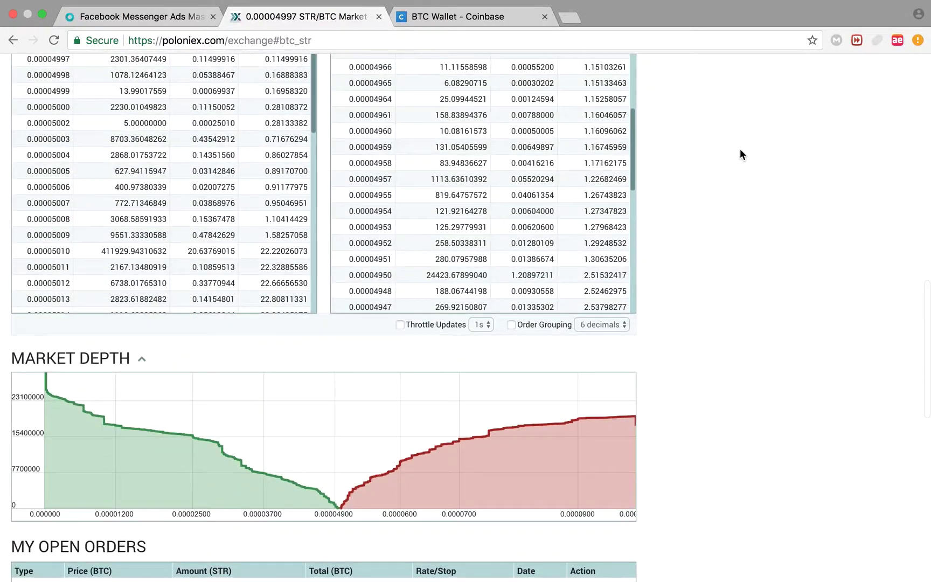
scroll(730, 135, "up", 10)
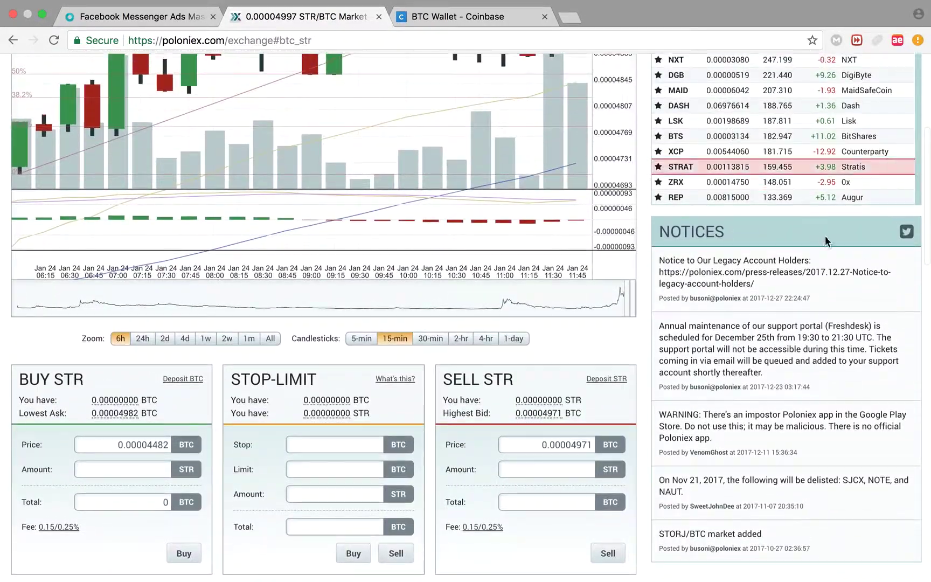
scroll(754, 252, "down", 1)
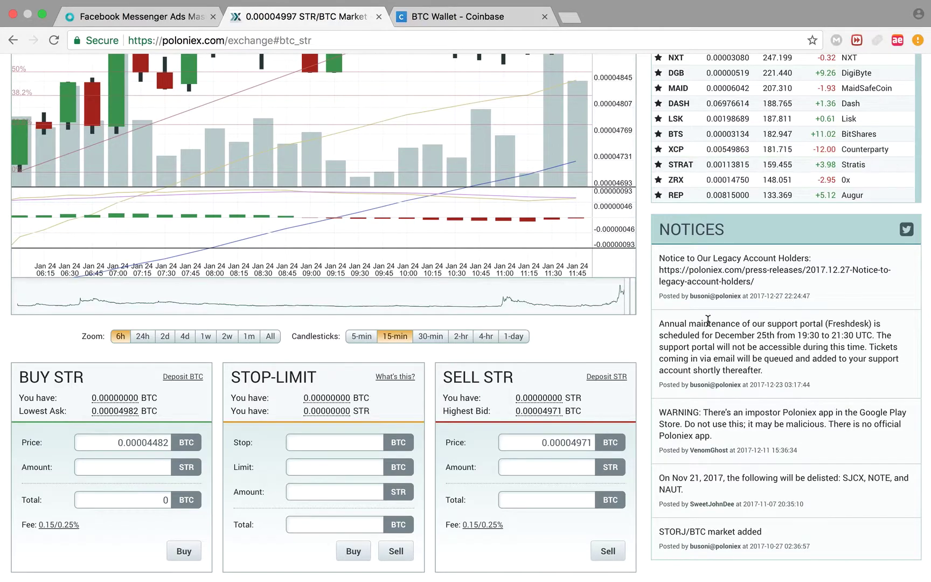
scroll(745, 347, "up", 5)
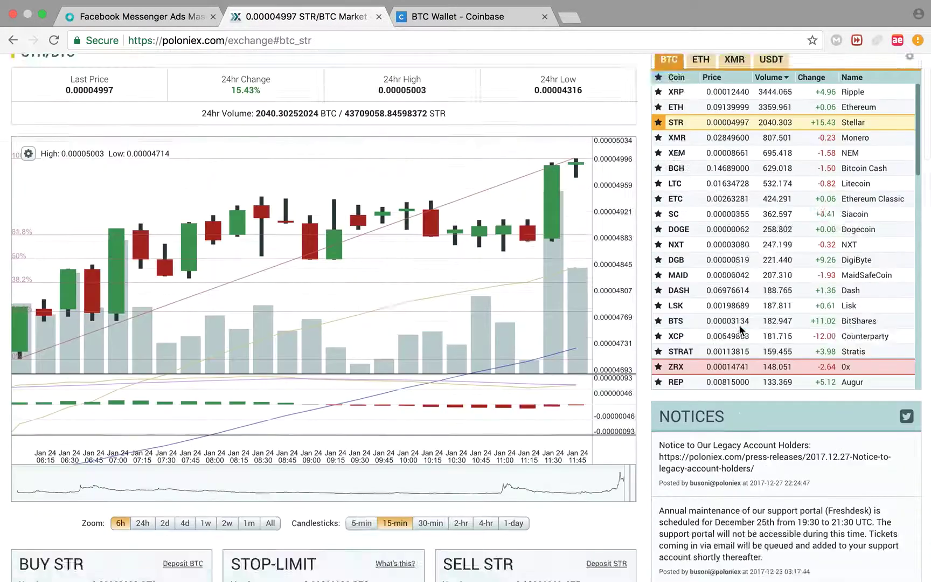